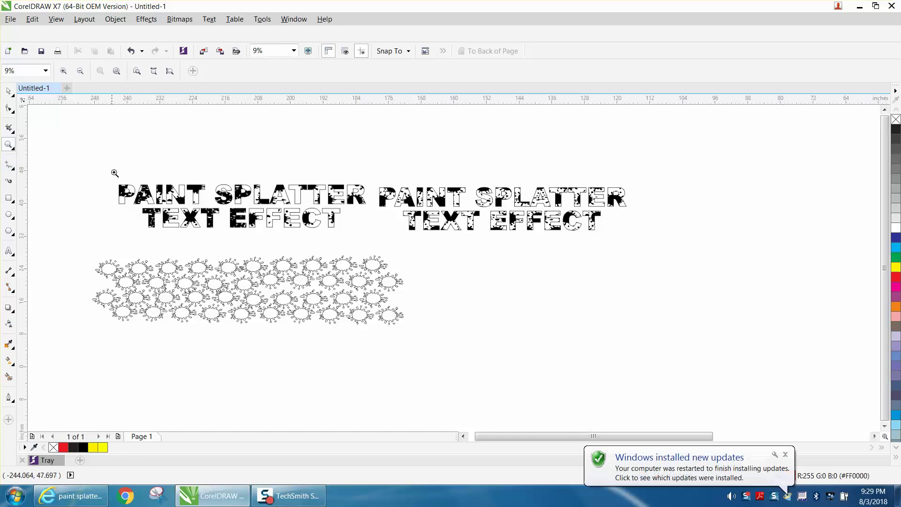
Fill the group of four splatter outlines with solid black from the palette.
{"action": "left_click_drag", "start_coordinate": [111, 174], "coordinate": [373, 235]}
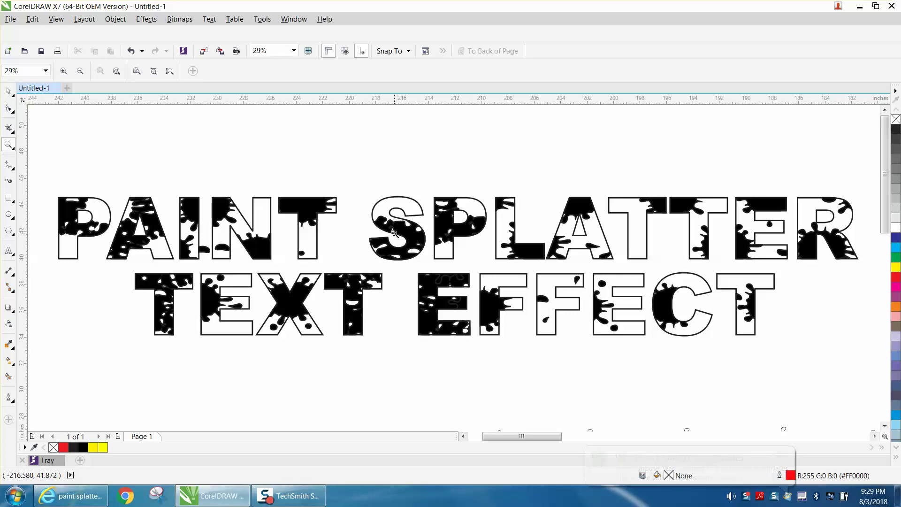
{"action": "right_click", "coordinate": [393, 233]}
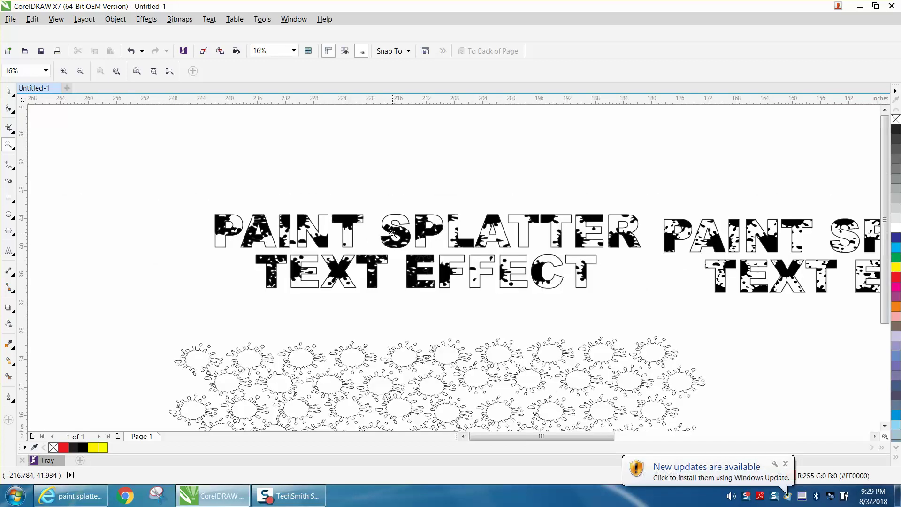
{"action": "right_click", "coordinate": [393, 233]}
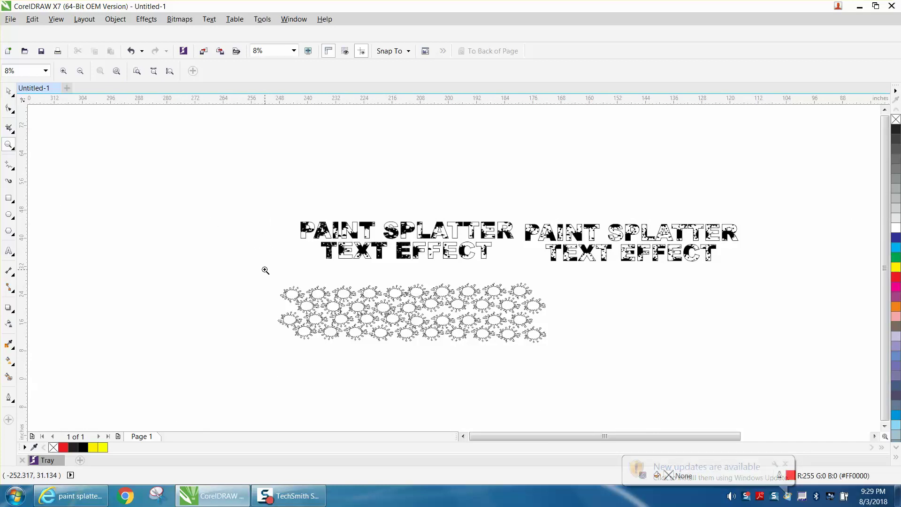
{"action": "right_click", "coordinate": [259, 262]}
{"action": "left_click_drag", "start_coordinate": [256, 246], "coordinate": [518, 418]}
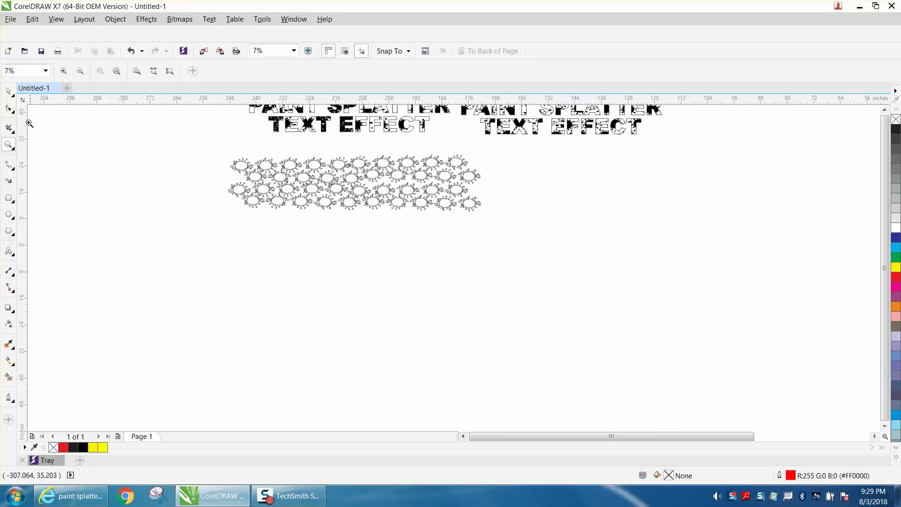
{"action": "left_click", "coordinate": [8, 91]}
{"action": "left_click", "coordinate": [284, 165]}
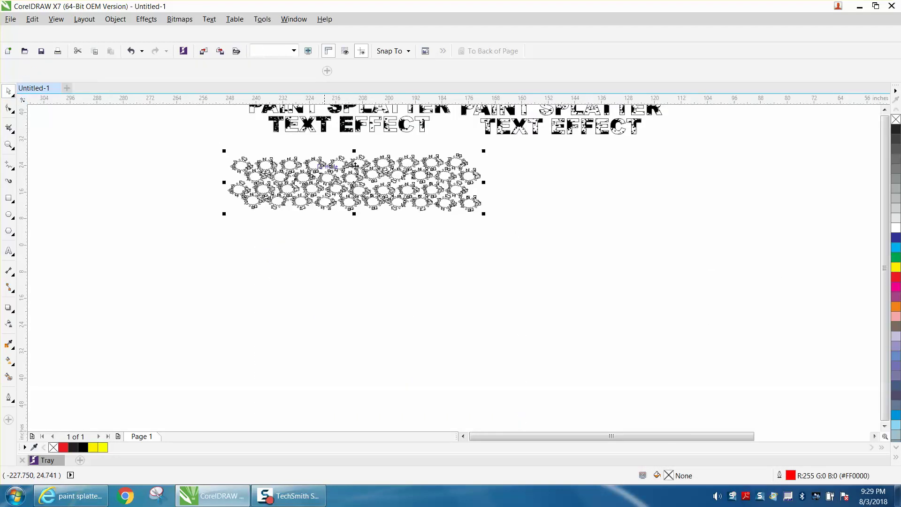
{"action": "left_click", "coordinate": [895, 129]}
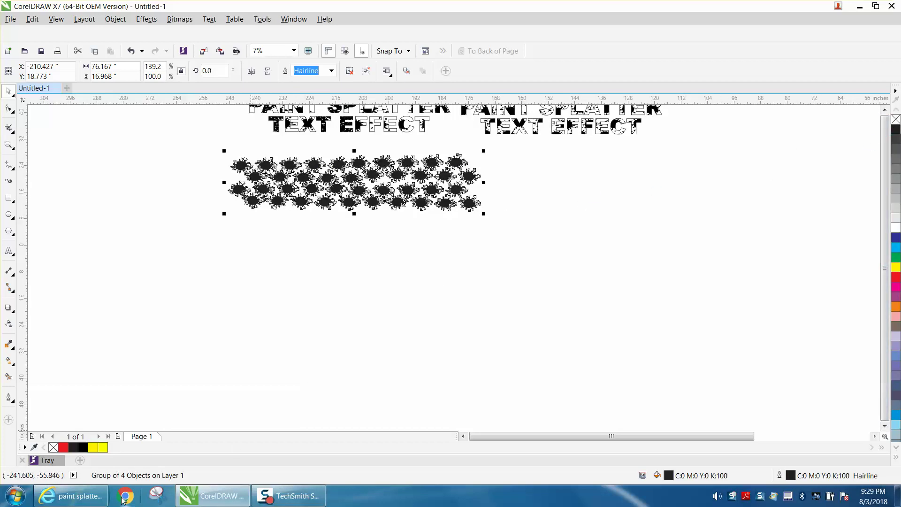
{"action": "mouse_move", "coordinate": [94, 501]}
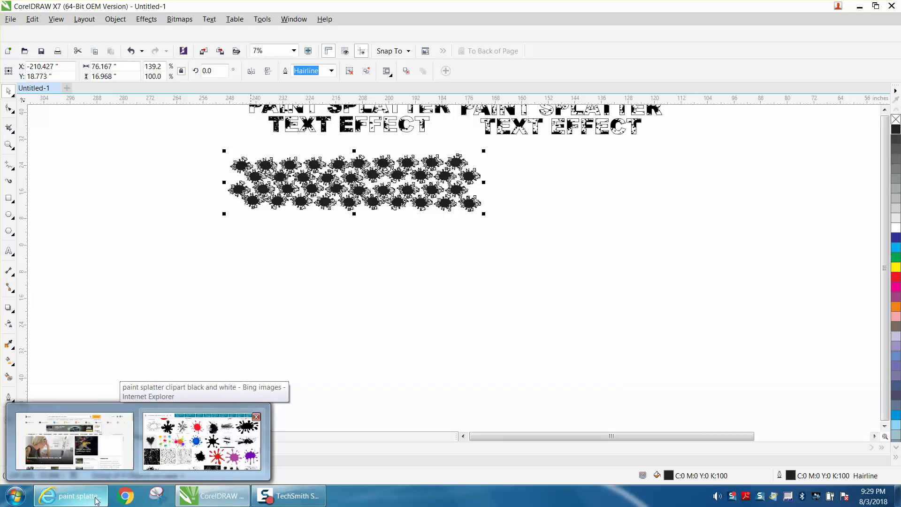
Copy the black 766 × 720 pixabay splat image from Bing Images, then return to CorelDRAW.
{"action": "left_click", "coordinate": [199, 468]}
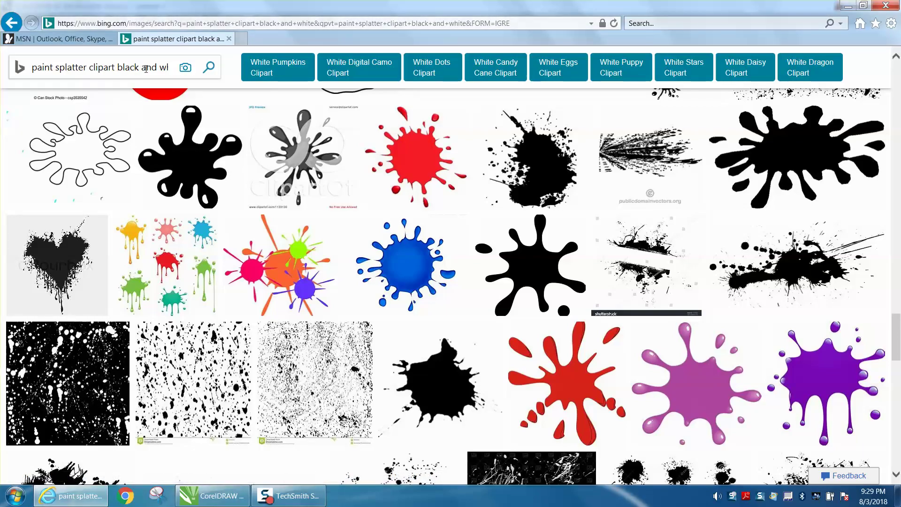
{"action": "mouse_move", "coordinate": [522, 291]}
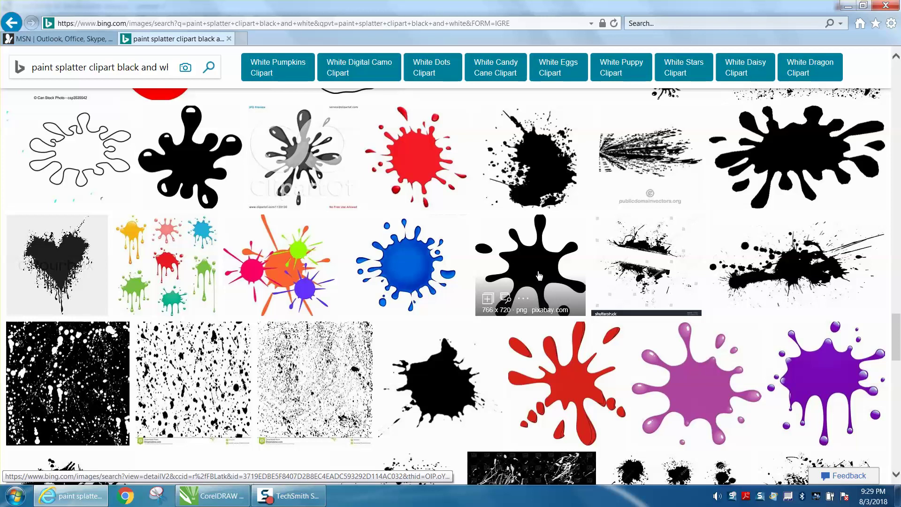
{"action": "left_click", "coordinate": [539, 275]}
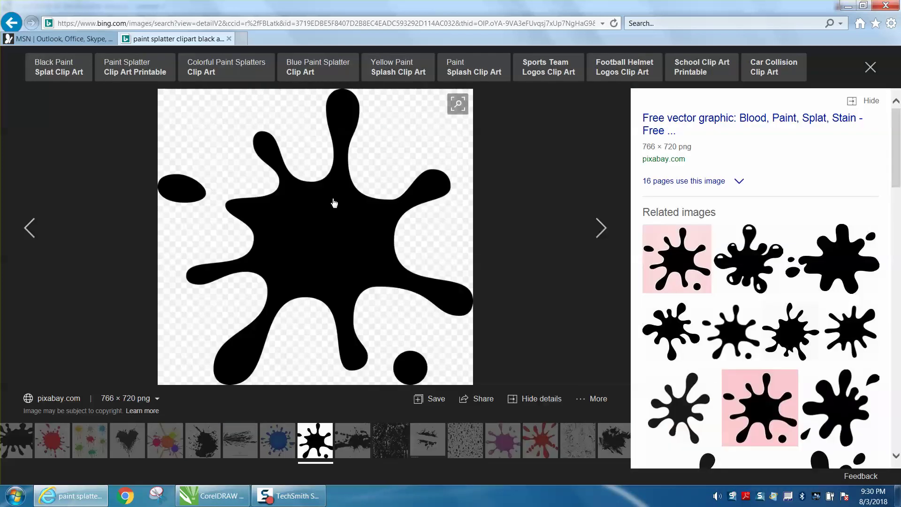
{"action": "right_click", "coordinate": [326, 216]}
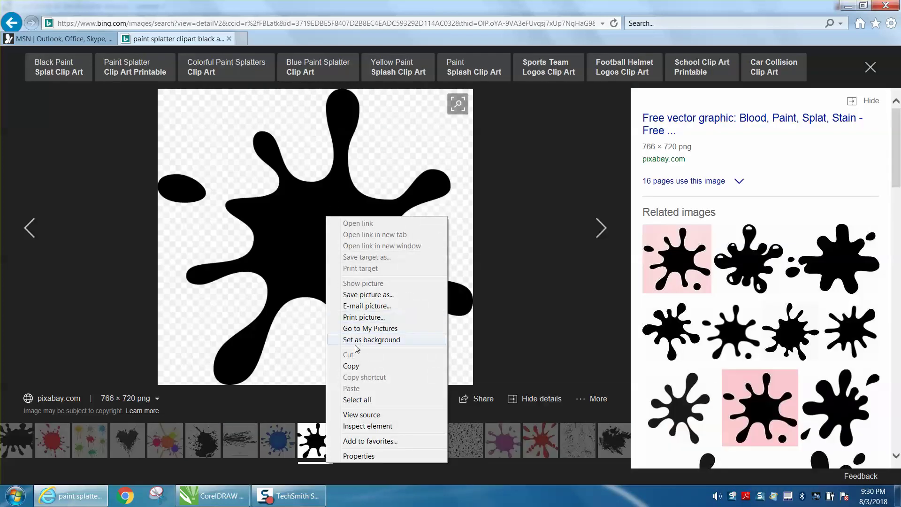
{"action": "left_click", "coordinate": [355, 369]}
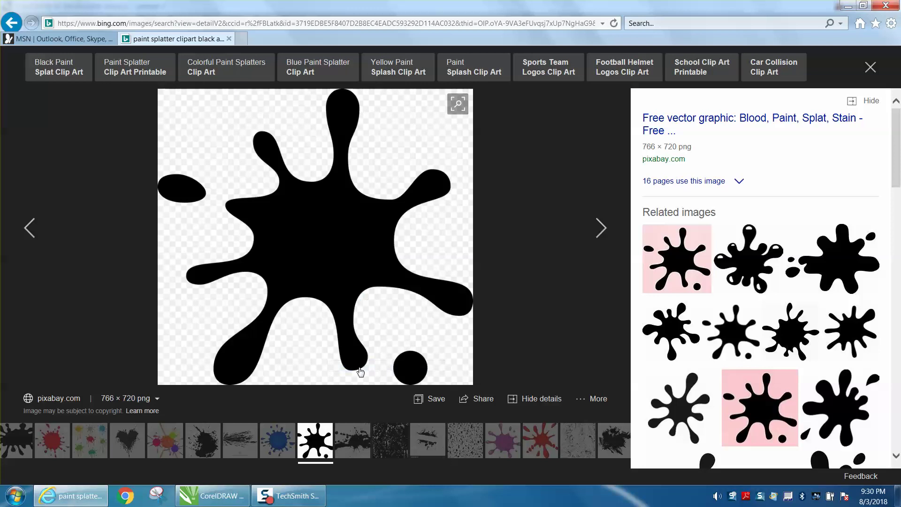
{"action": "left_click", "coordinate": [238, 500]}
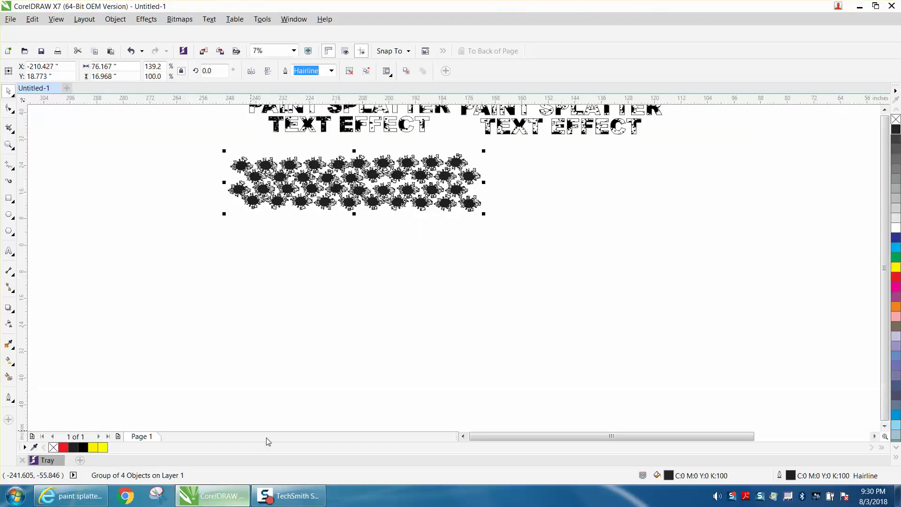
Paste the black splat bitmap and move it onto the page beside the splatter grid.
{"action": "right_click", "coordinate": [332, 284]}
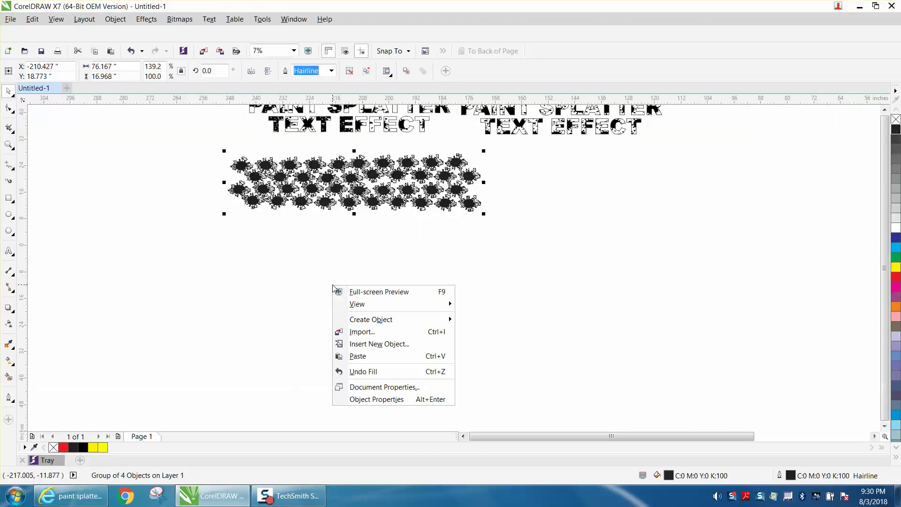
{"action": "left_click", "coordinate": [357, 356]}
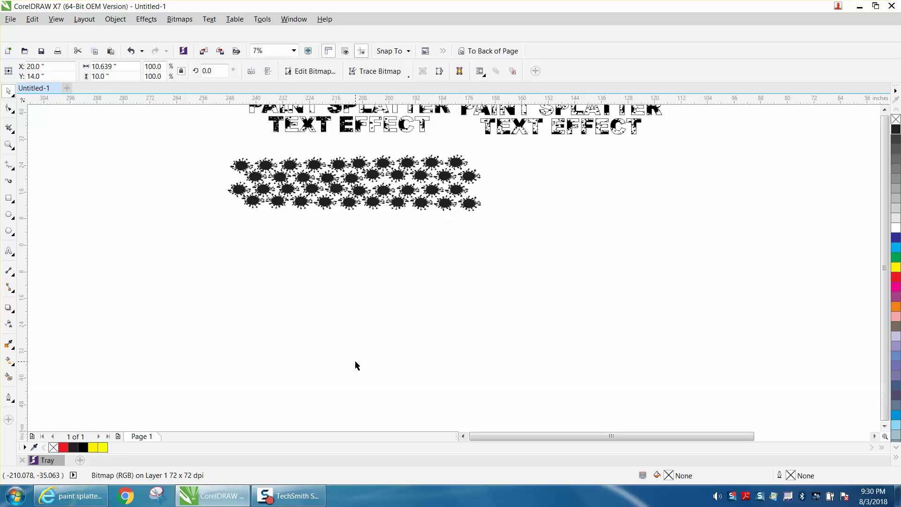
{"action": "key", "text": "F4"}
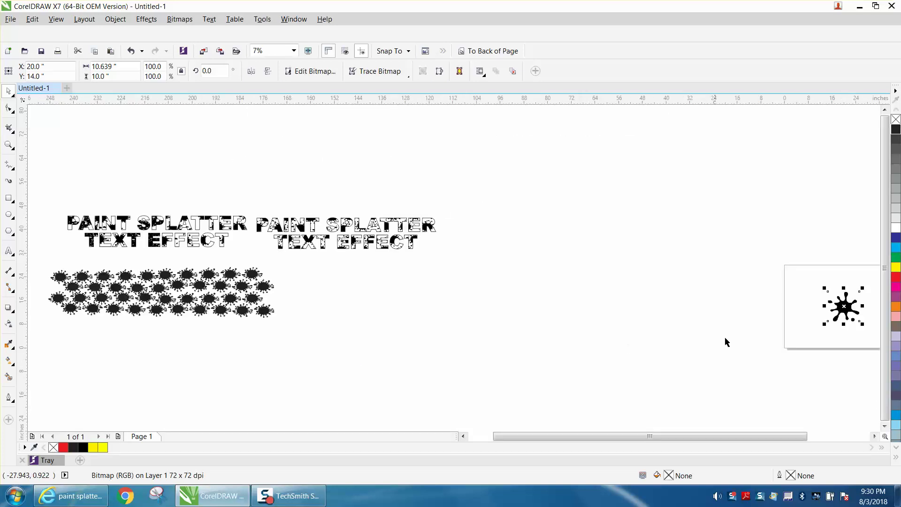
{"action": "left_click_drag", "start_coordinate": [843, 306], "coordinate": [383, 346]}
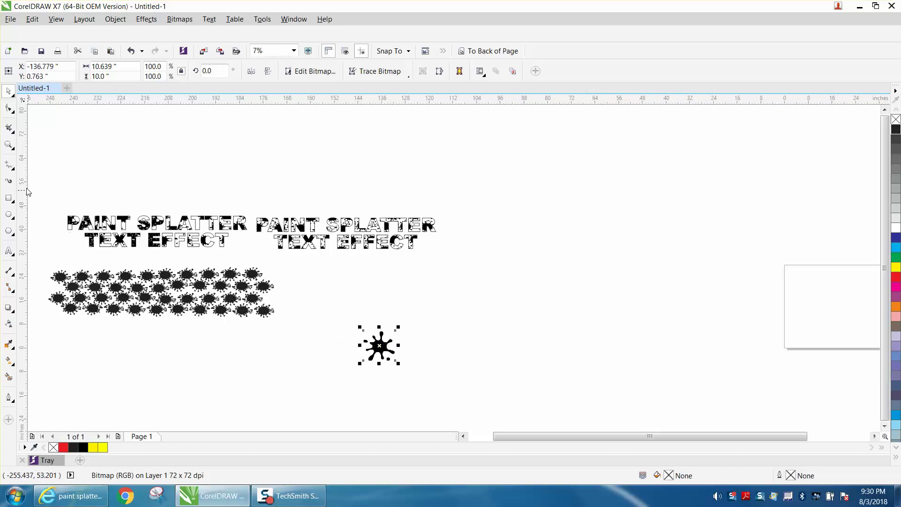
{"action": "left_click", "coordinate": [8, 148]}
{"action": "left_click_drag", "start_coordinate": [292, 287], "coordinate": [475, 379]}
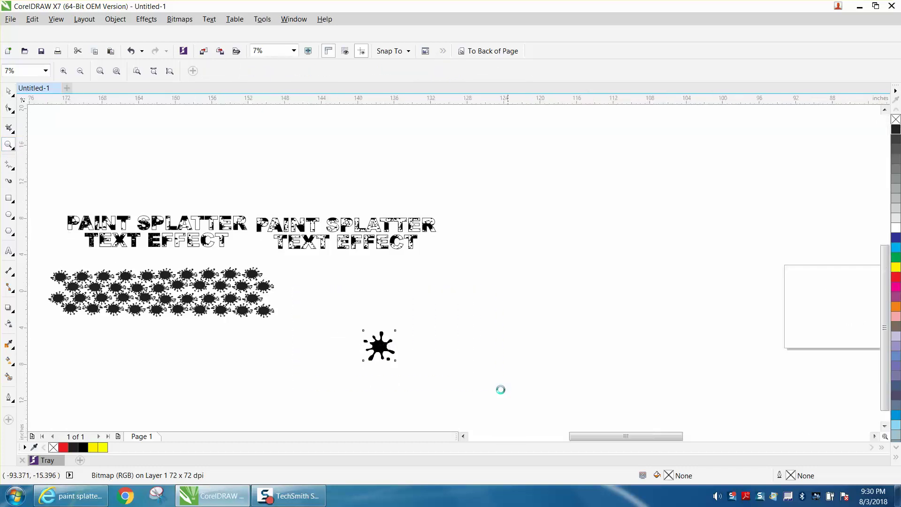
{"action": "left_click", "coordinate": [9, 251]}
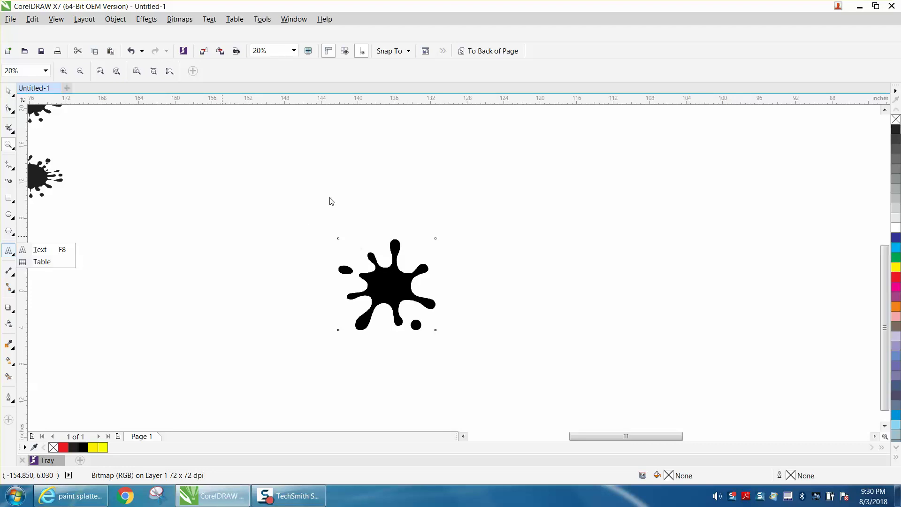
Type the word TEXT above the splat and set its font to Arial Black.
{"action": "left_click", "coordinate": [63, 249]}
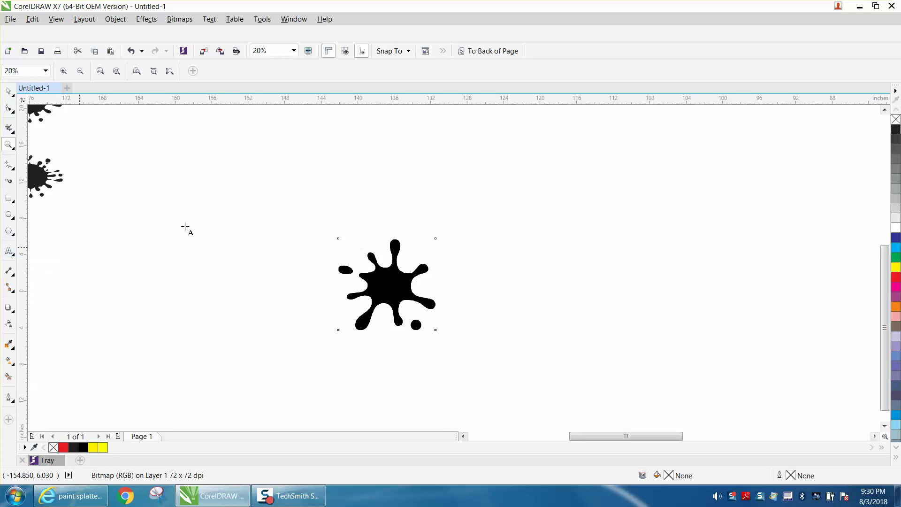
{"action": "left_click", "coordinate": [234, 211]}
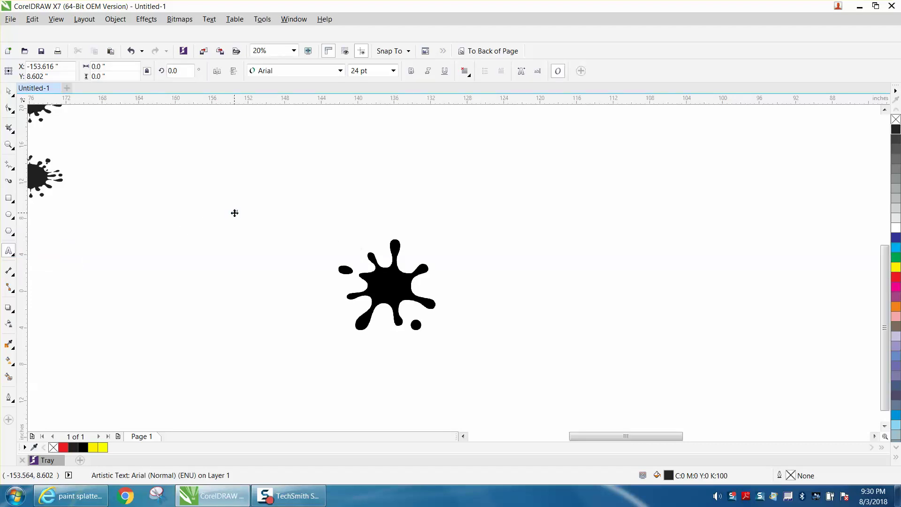
{"action": "type", "text": "TEXT"}
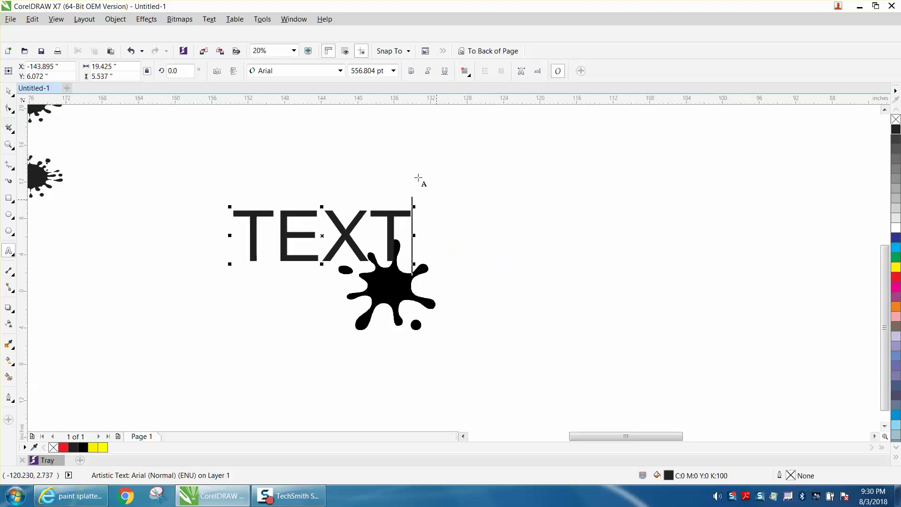
{"action": "left_click", "coordinate": [340, 71]}
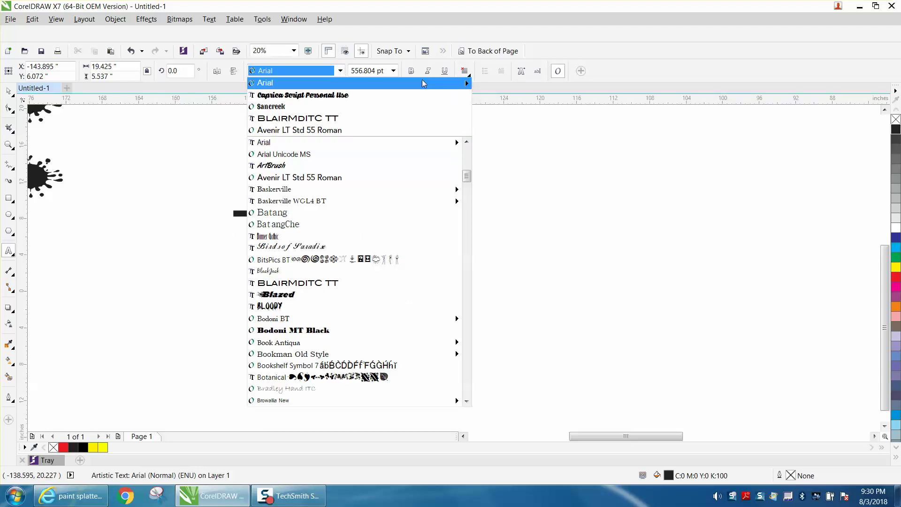
{"action": "mouse_move", "coordinate": [465, 81]}
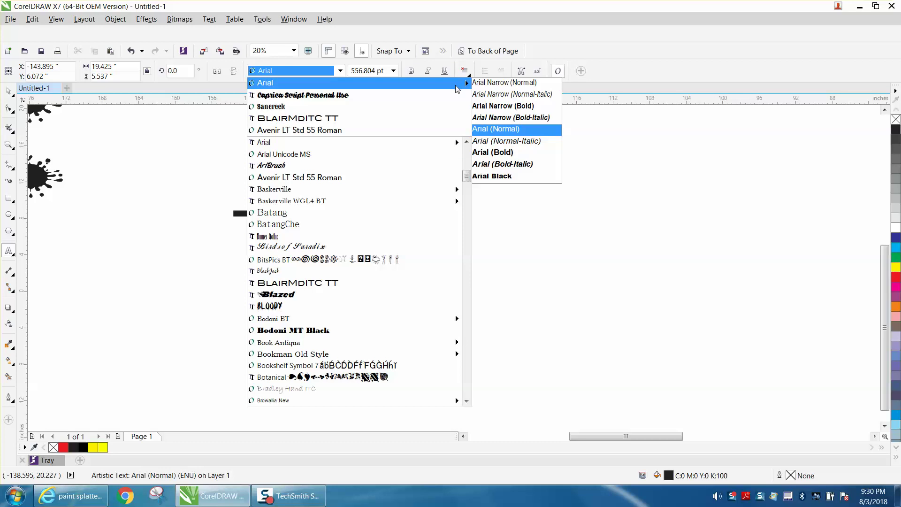
{"action": "left_click", "coordinate": [496, 180]}
{"action": "left_click", "coordinate": [9, 91]}
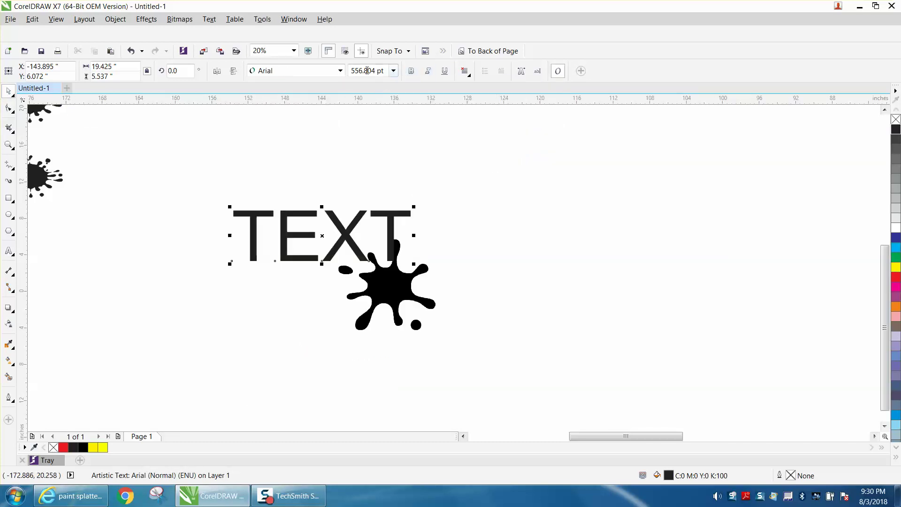
{"action": "left_click", "coordinate": [340, 71]}
{"action": "mouse_move", "coordinate": [459, 83]}
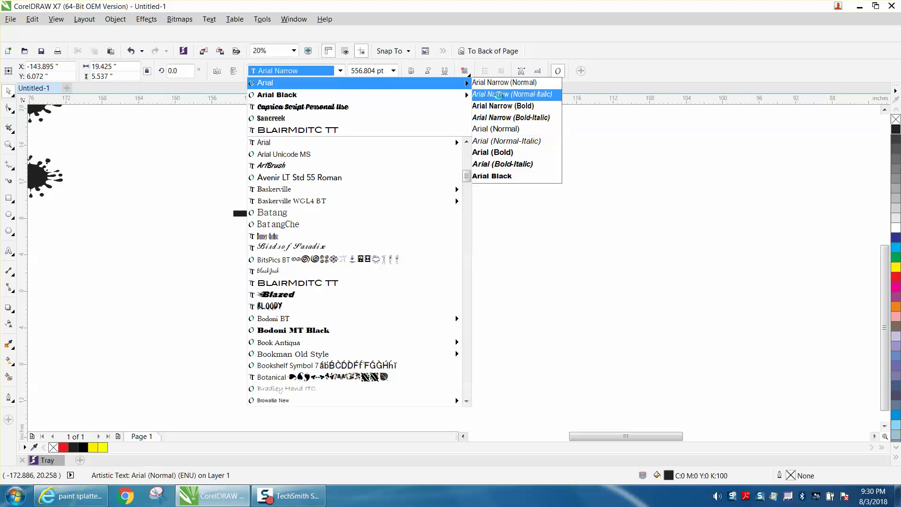
{"action": "left_click", "coordinate": [497, 177]}
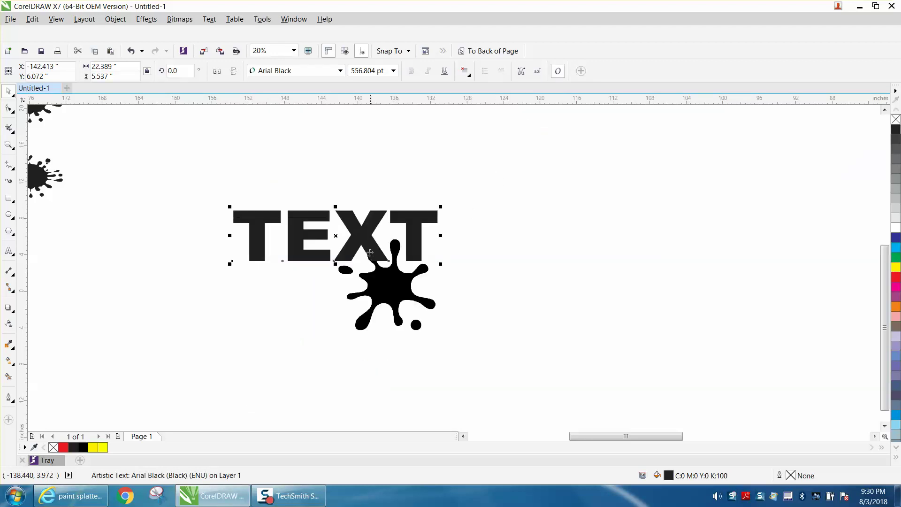
Move TEXT above the splat, remove its fill and give it a red outline.
{"action": "left_click_drag", "start_coordinate": [358, 233], "coordinate": [420, 207]}
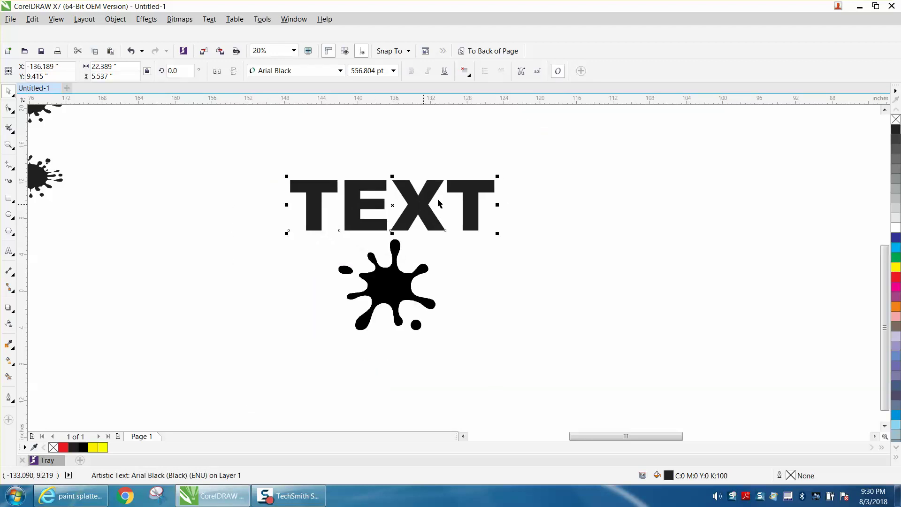
{"action": "left_click", "coordinate": [895, 120]}
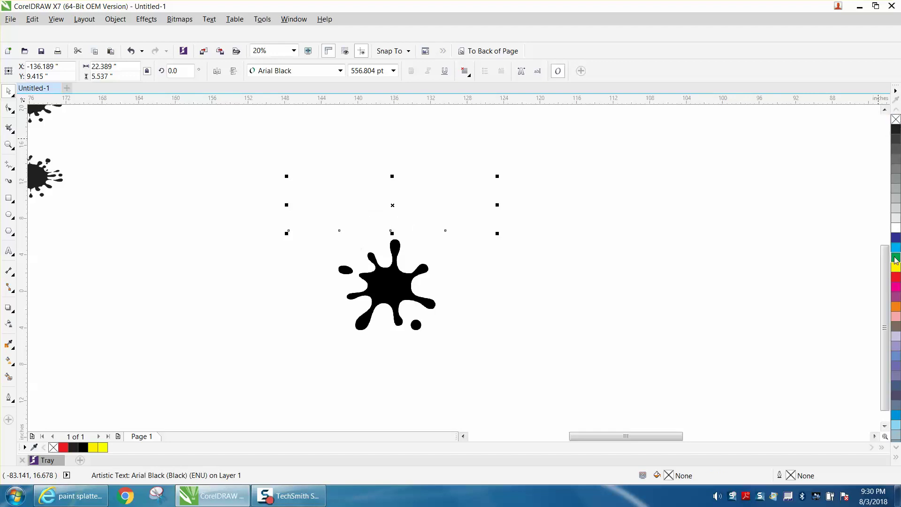
{"action": "right_click", "coordinate": [896, 276]}
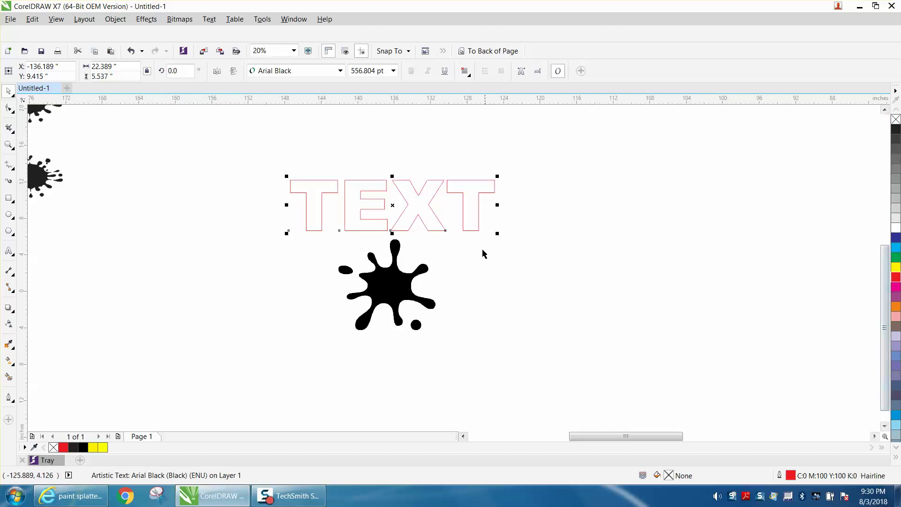
Zoom in to inspect the splatter's edges and check its Resample settings without changes.
{"action": "left_click", "coordinate": [404, 288]}
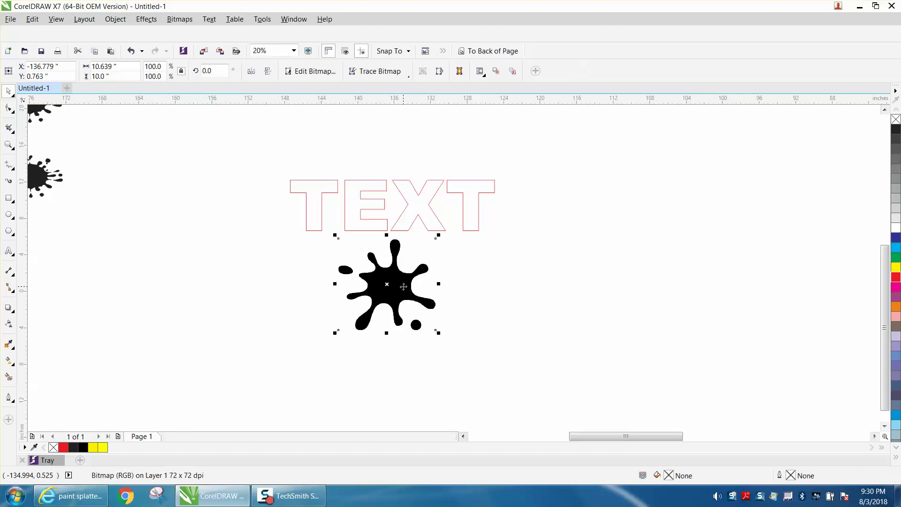
{"action": "left_click", "coordinate": [9, 144]}
{"action": "left_click_drag", "start_coordinate": [356, 224], "coordinate": [435, 271]}
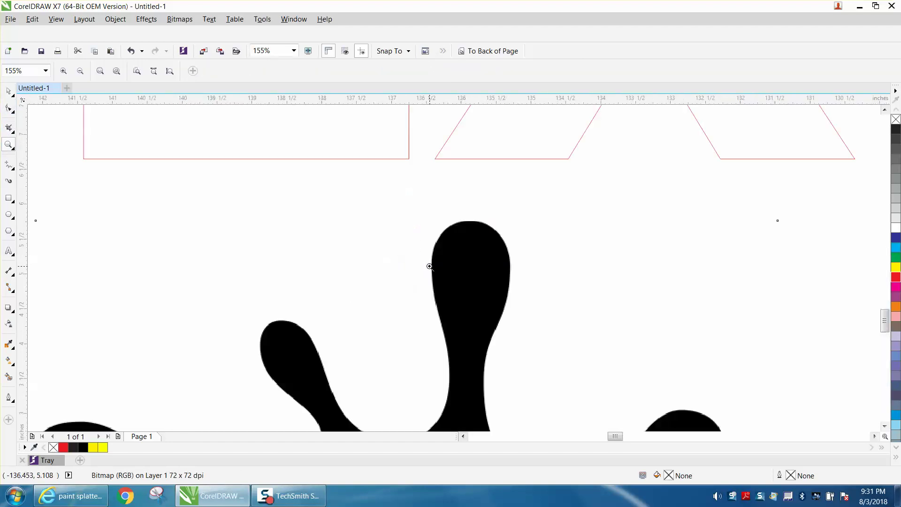
{"action": "left_click_drag", "start_coordinate": [435, 223], "coordinate": [483, 263]}
{"action": "scroll", "coordinate": [368, 169], "scroll_direction": "down", "scroll_amount": 6}
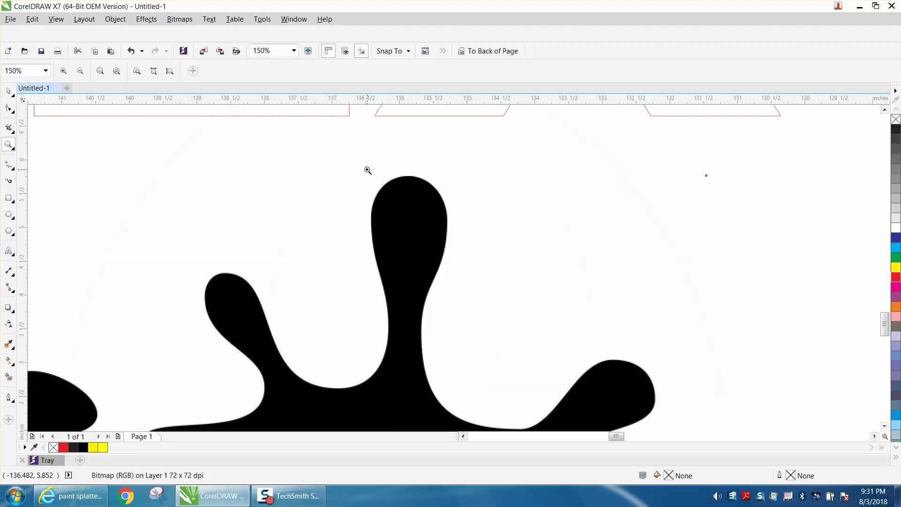
{"action": "left_click", "coordinate": [8, 90]}
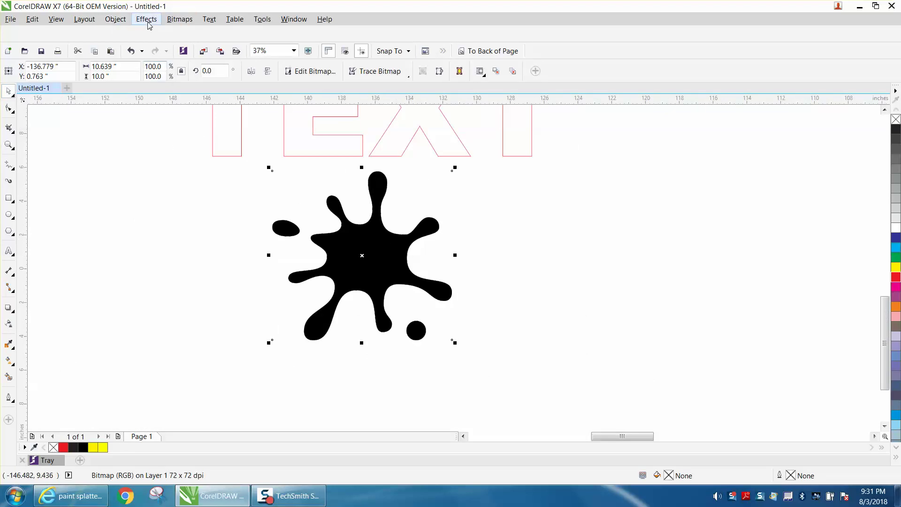
{"action": "left_click", "coordinate": [179, 19]}
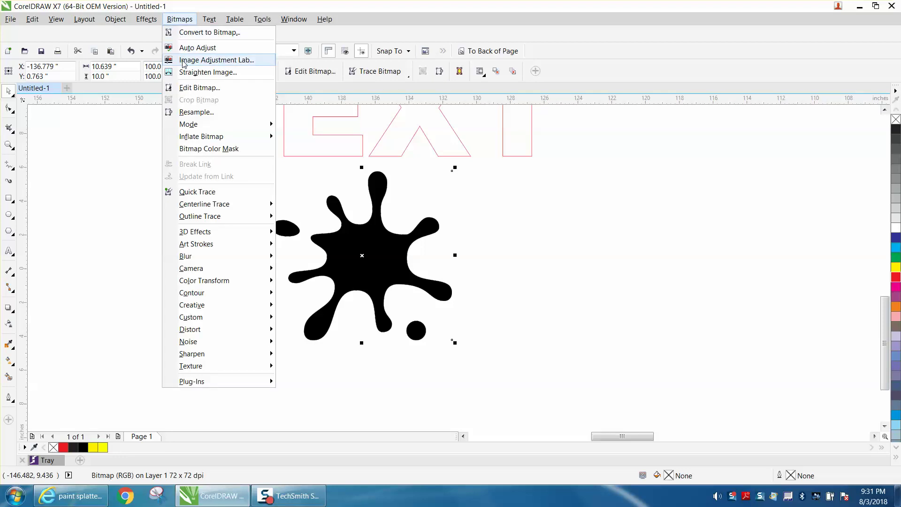
{"action": "left_click", "coordinate": [192, 112]}
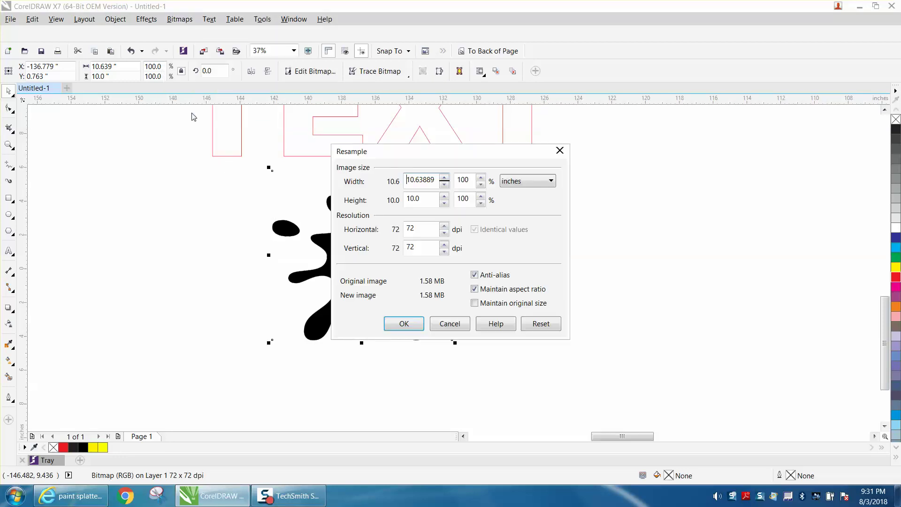
{"action": "left_click", "coordinate": [449, 323]}
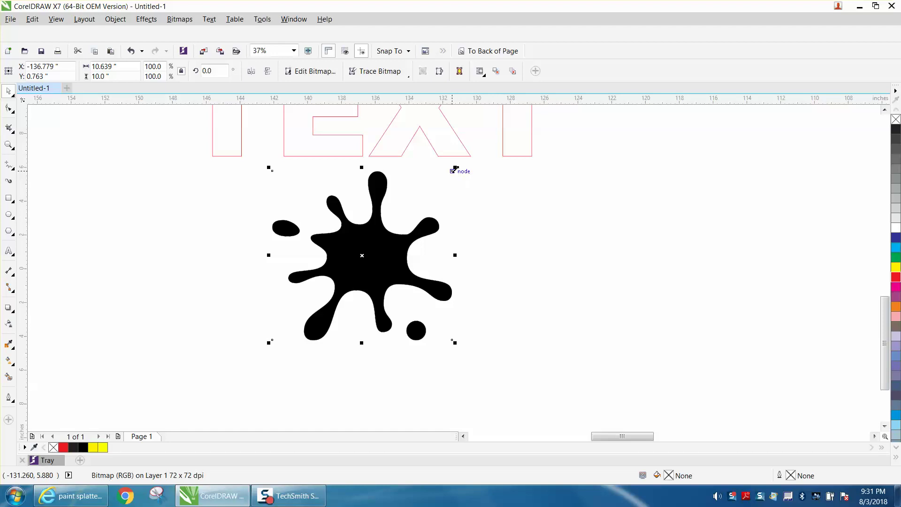
Scale the splatter to about 4.7 inches wide, move it left, and resample to 300 dpi.
{"action": "left_click_drag", "start_coordinate": [455, 169], "coordinate": [353, 261]}
{"action": "left_click_drag", "start_coordinate": [317, 289], "coordinate": [272, 202]}
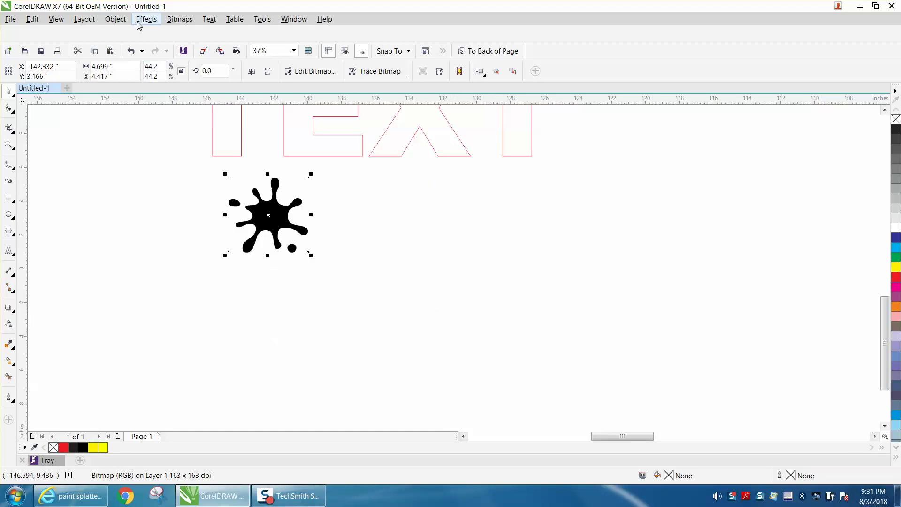
{"action": "left_click", "coordinate": [180, 20]}
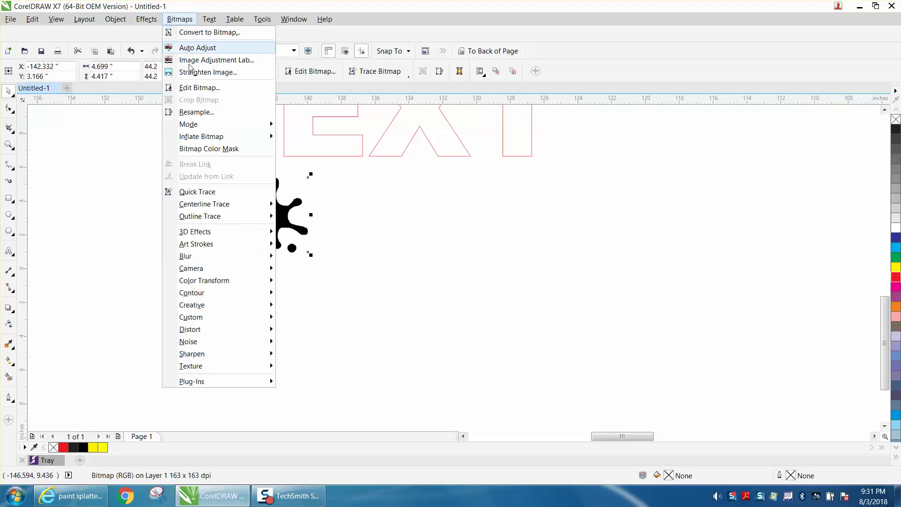
{"action": "left_click", "coordinate": [196, 113]}
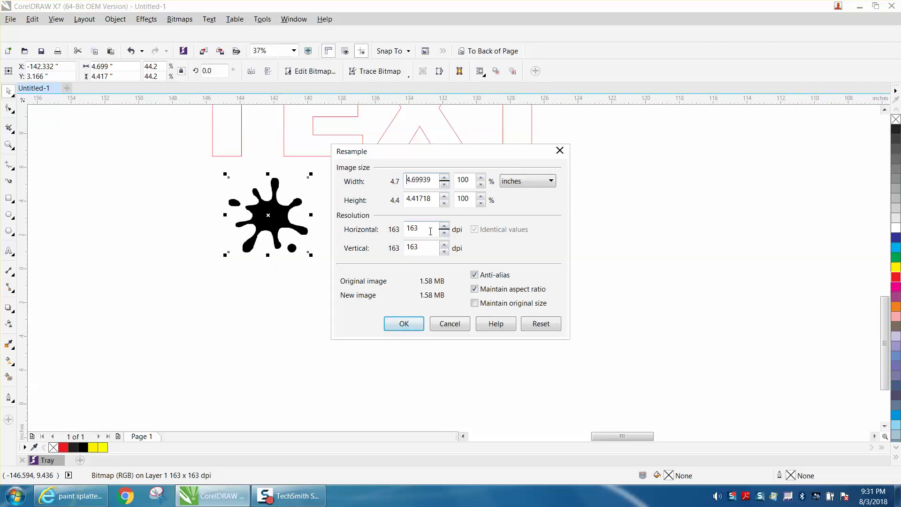
{"action": "left_click_drag", "start_coordinate": [432, 227], "coordinate": [358, 231]}
{"action": "type", "text": "300"}
{"action": "left_click", "coordinate": [415, 324]}
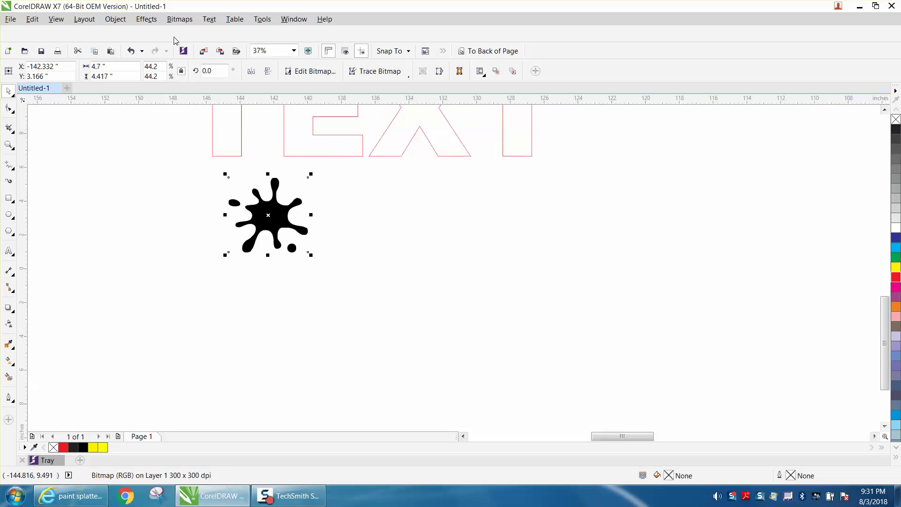
{"action": "left_click", "coordinate": [180, 22]}
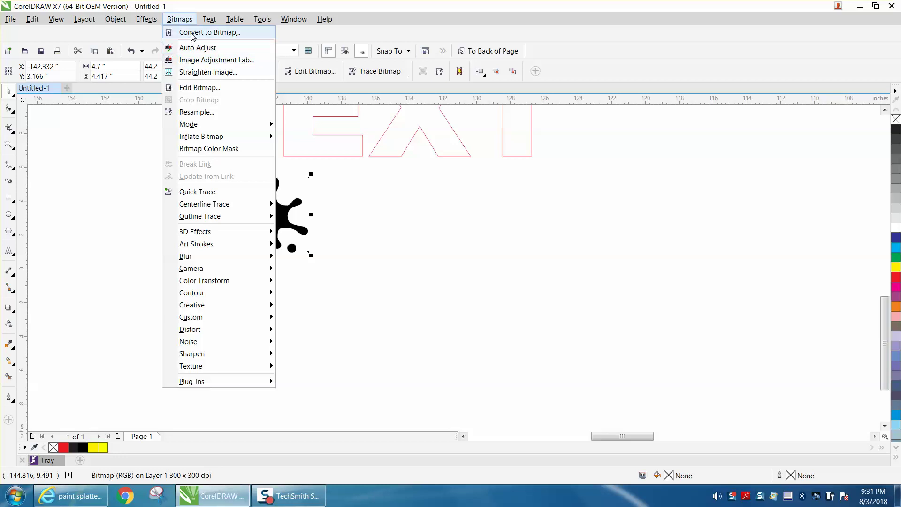
Convert the splatter to a Black and White 1-bit bitmap at 300 dpi.
{"action": "left_click", "coordinate": [192, 35]}
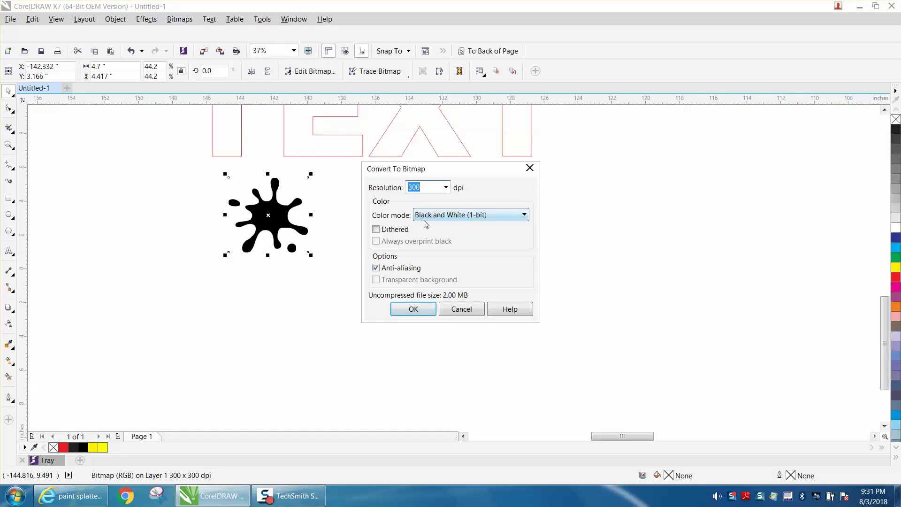
{"action": "left_click", "coordinate": [413, 312]}
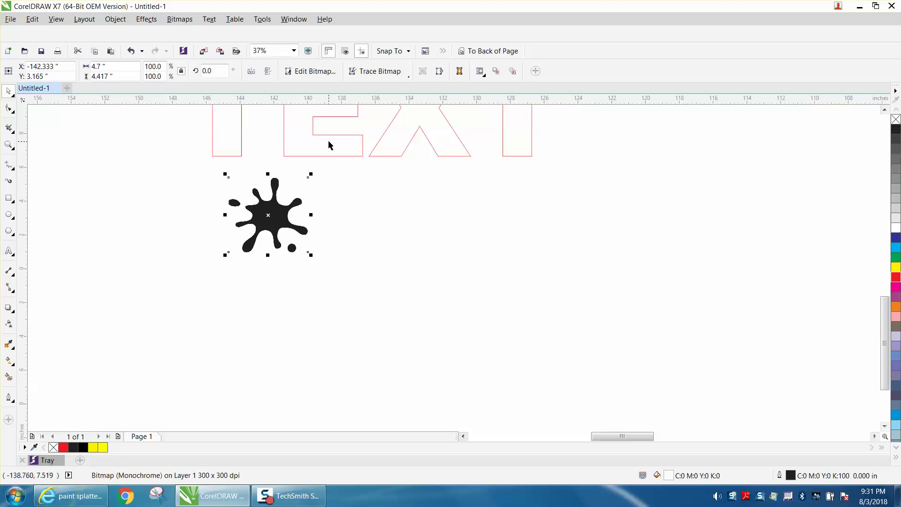
{"action": "left_click", "coordinate": [379, 72]}
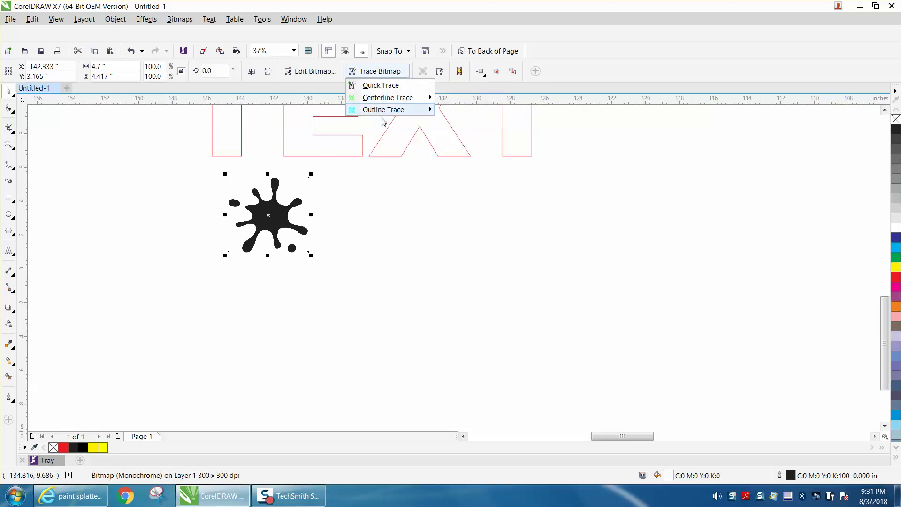
{"action": "left_click", "coordinate": [144, 19]}
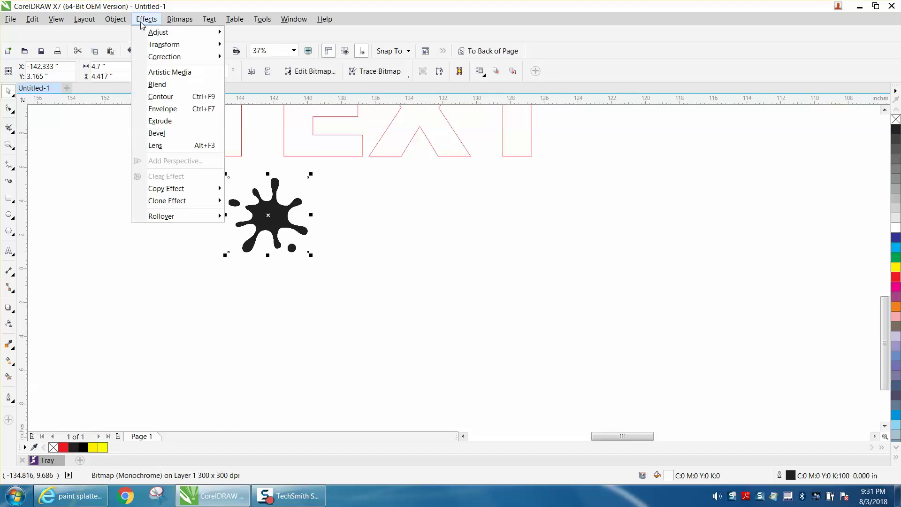
Outline-trace the bitmap as Clipart and accept the PowerTRACE result.
{"action": "mouse_move", "coordinate": [180, 20]}
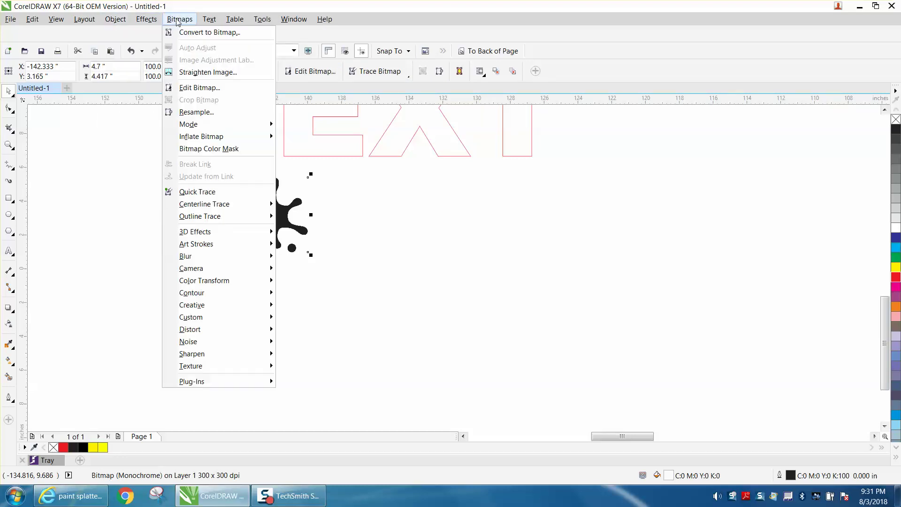
{"action": "mouse_move", "coordinate": [194, 220]}
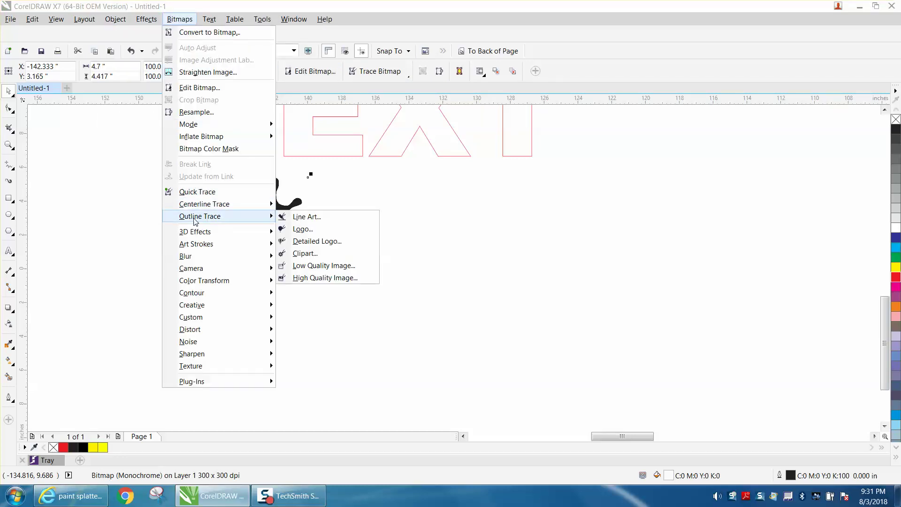
{"action": "left_click", "coordinate": [300, 255]}
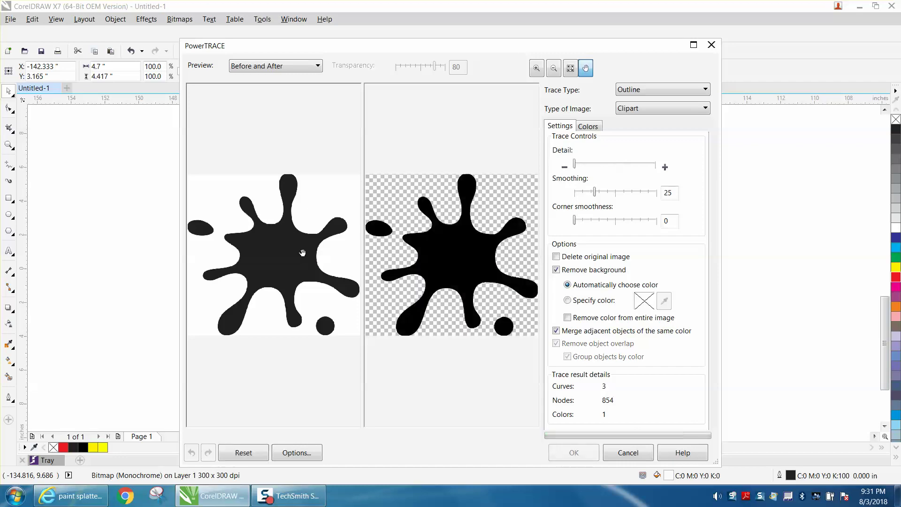
{"action": "left_click", "coordinate": [577, 451]}
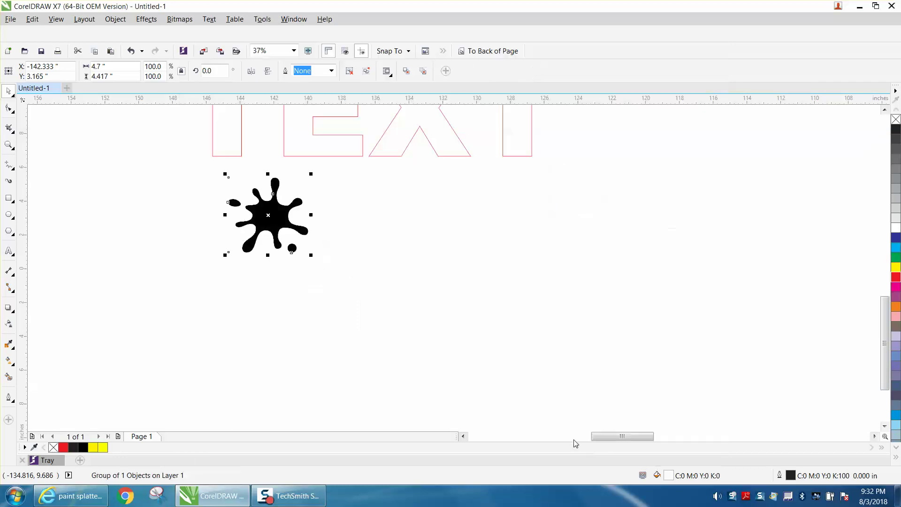
Move the traced splatter aside and delete the original bitmap underneath.
{"action": "left_click_drag", "start_coordinate": [276, 222], "coordinate": [428, 231]}
{"action": "left_click", "coordinate": [258, 230]}
{"action": "left_click_drag", "start_coordinate": [258, 230], "coordinate": [94, 225]}
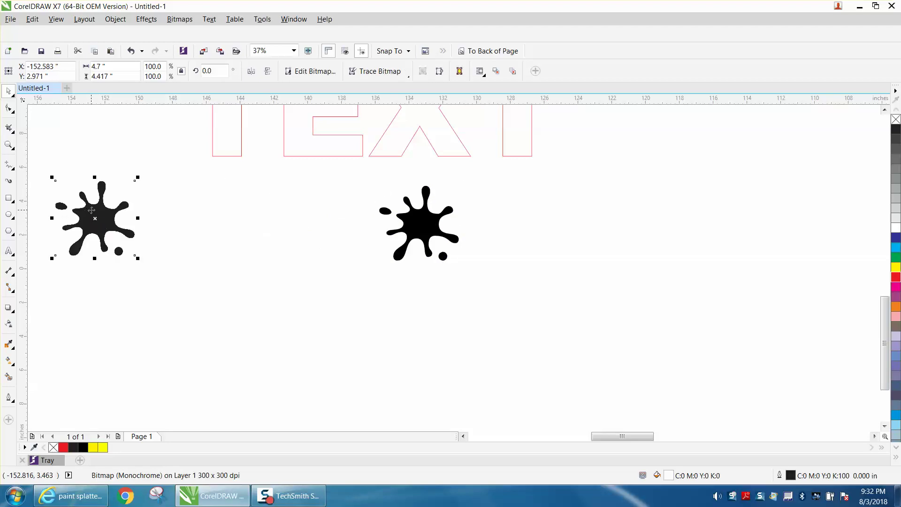
{"action": "key", "text": "Delete"}
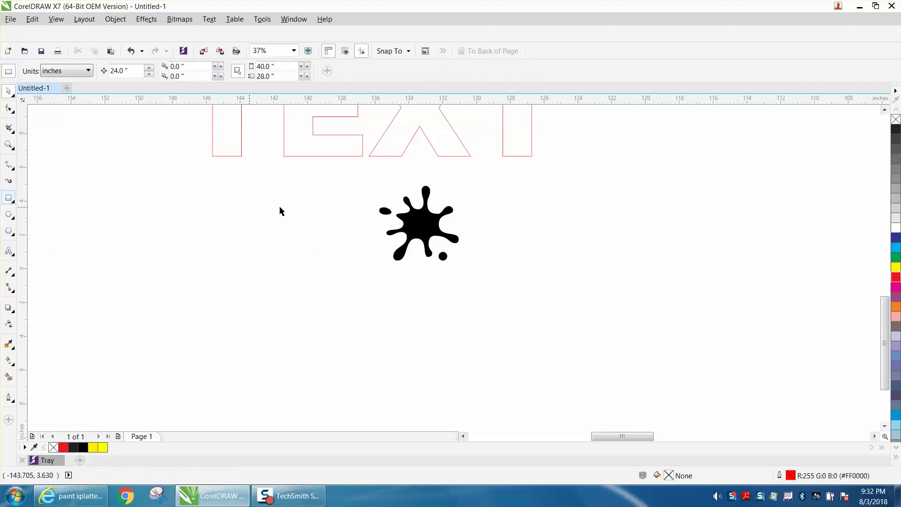
Test transparency with a yellow rectangle behind the traced splatter, then delete the rectangle.
{"action": "left_click", "coordinate": [11, 201]}
{"action": "left_click", "coordinate": [87, 200]}
{"action": "left_click_drag", "start_coordinate": [358, 189], "coordinate": [500, 271]}
{"action": "left_click", "coordinate": [895, 266]}
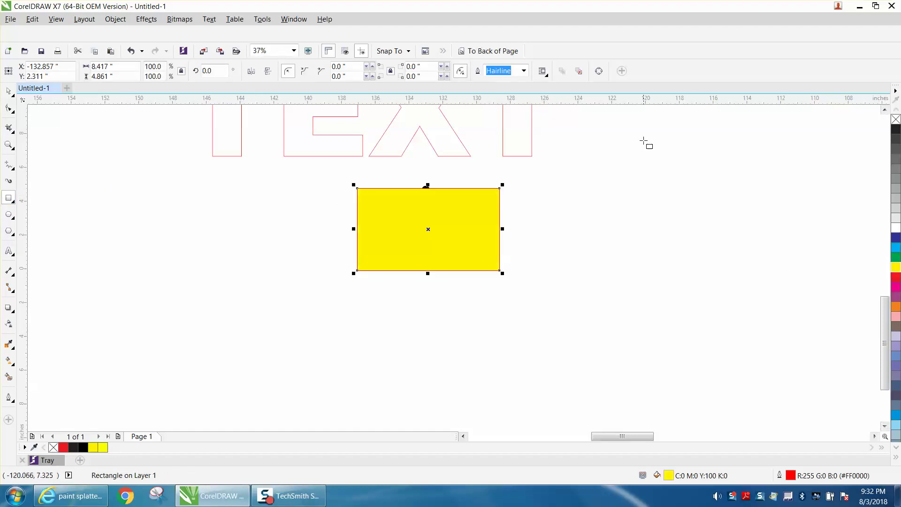
{"action": "left_click", "coordinate": [506, 51]}
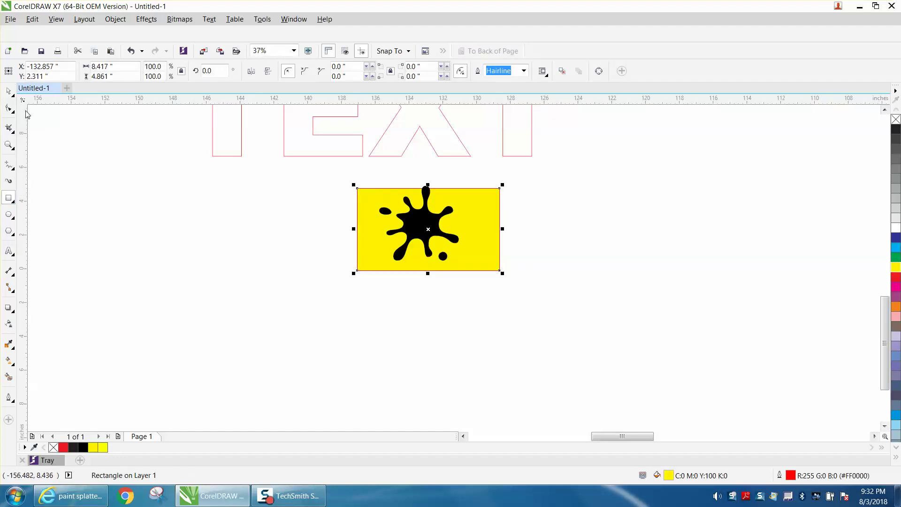
{"action": "left_click", "coordinate": [9, 92]}
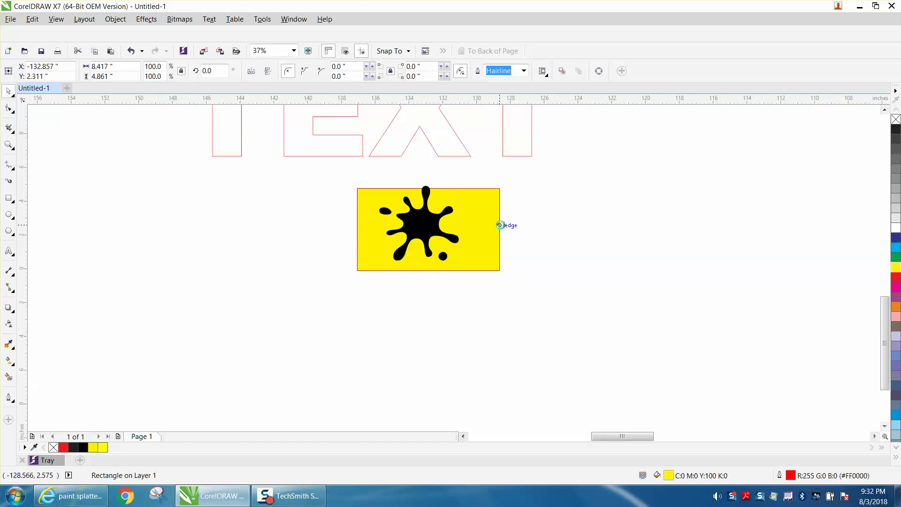
{"action": "key", "text": "Delete"}
{"action": "left_click", "coordinate": [432, 229]}
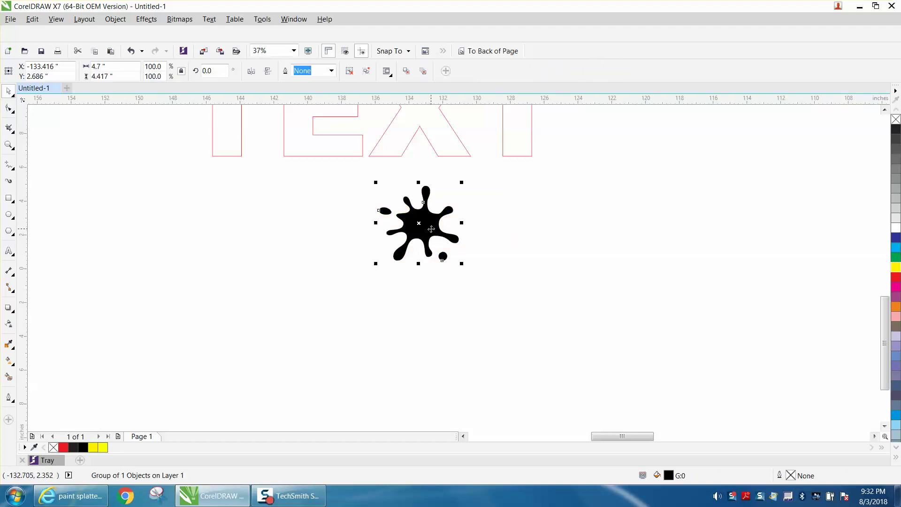
Place the splatter below the T and copy it into a column of three.
{"action": "scroll", "coordinate": [433, 230], "scroll_direction": "down", "scroll_amount": 2}
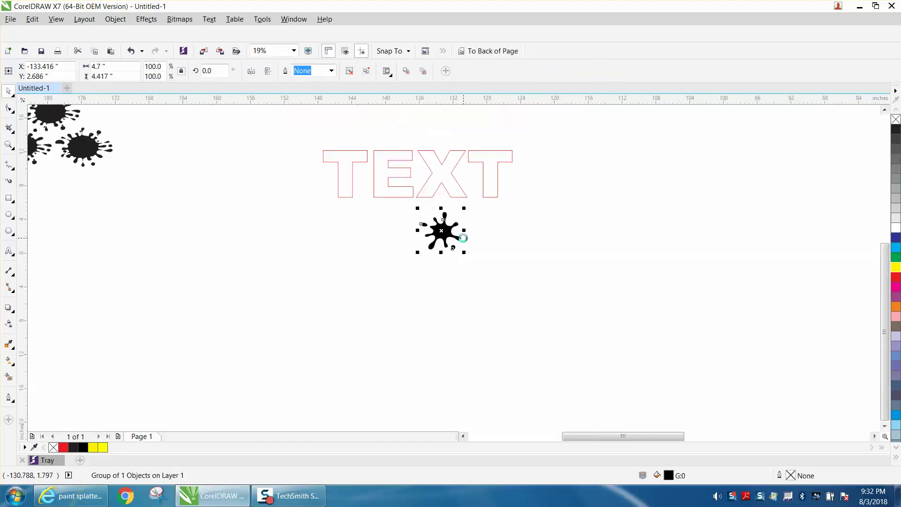
{"action": "left_click_drag", "start_coordinate": [442, 230], "coordinate": [322, 199]}
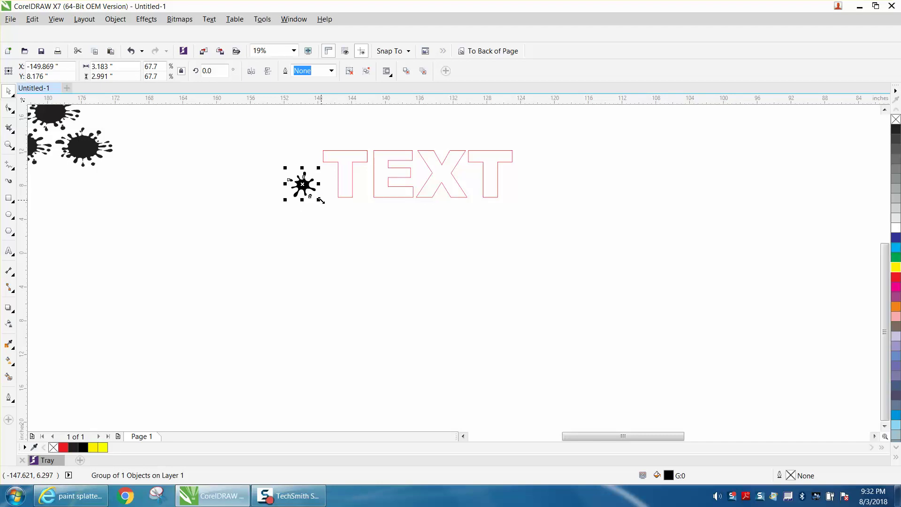
{"action": "left_click_drag", "start_coordinate": [302, 185], "coordinate": [325, 210]}
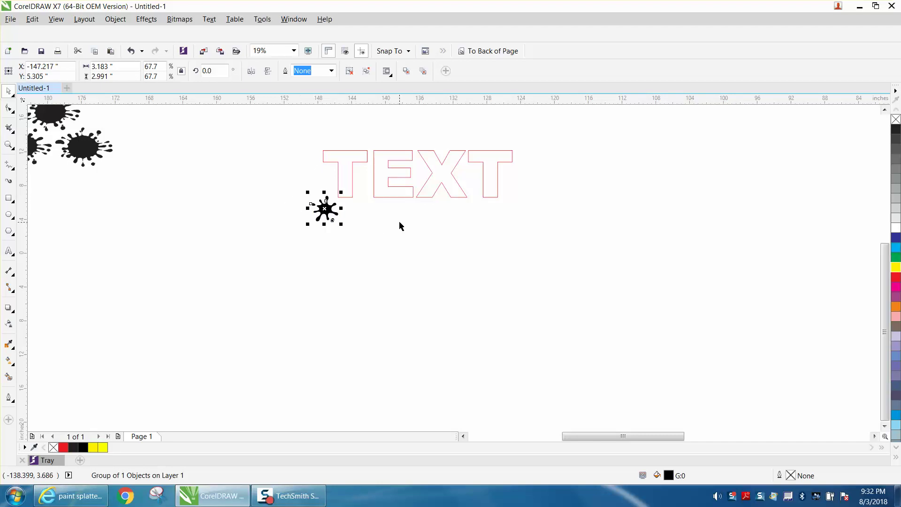
{"action": "left_click_drag", "start_coordinate": [332, 210], "coordinate": [323, 231]}
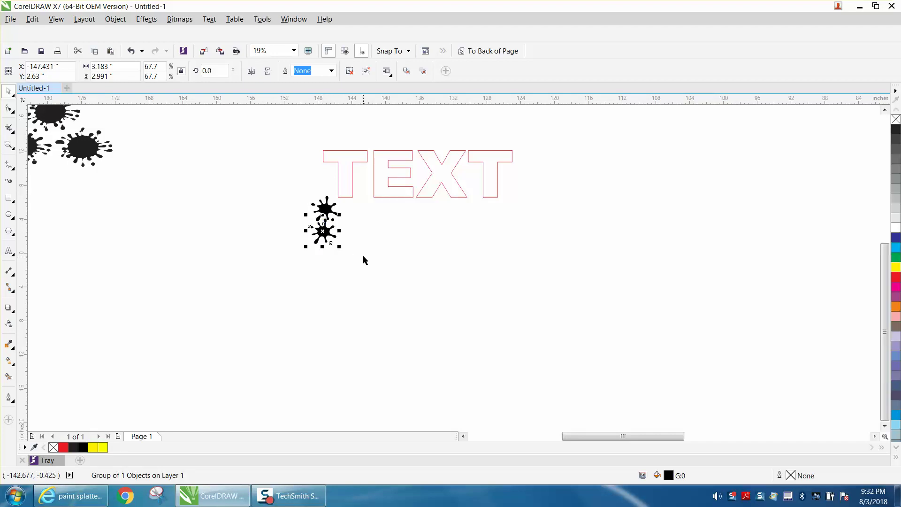
{"action": "key", "text": "ctrl+r"}
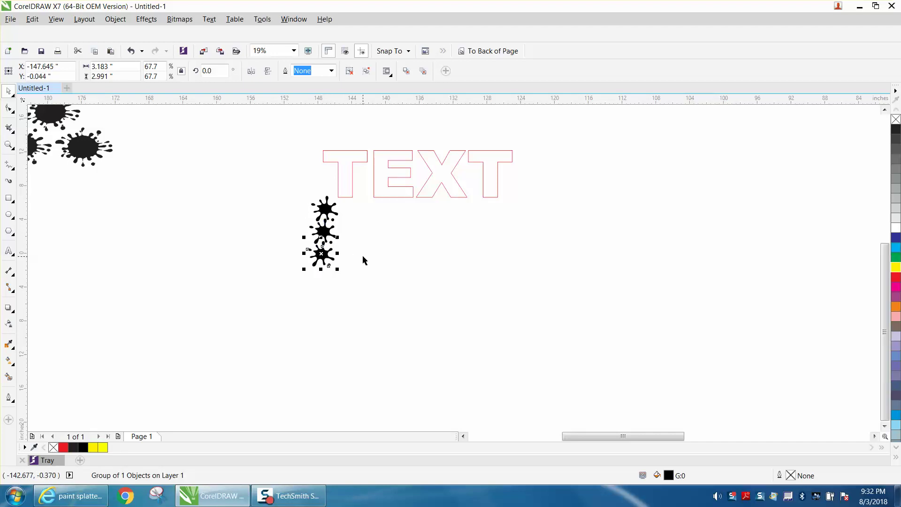
{"action": "left_click_drag", "start_coordinate": [297, 187], "coordinate": [412, 282]}
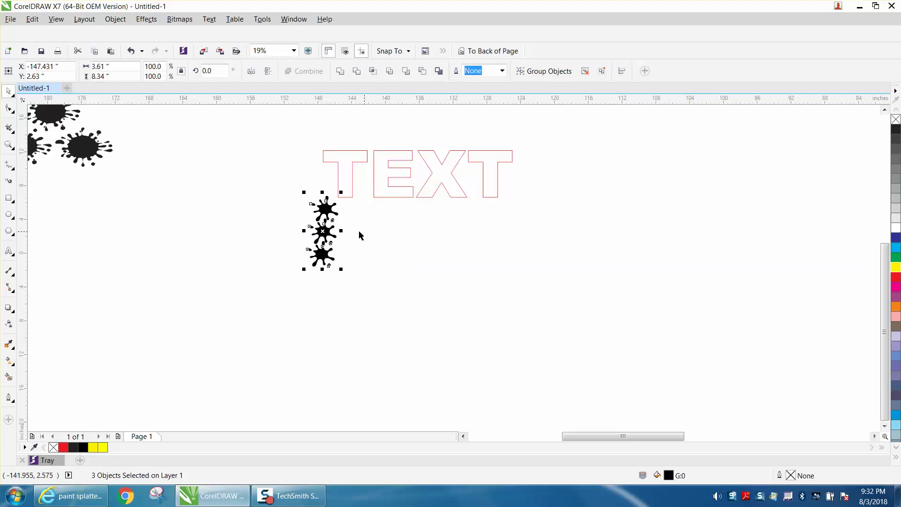
Duplicate the column with alternating horizontal and vertical mirrors into a 7 × 3 grid, then select all 21.
{"action": "left_click_drag", "start_coordinate": [322, 231], "coordinate": [352, 230]}
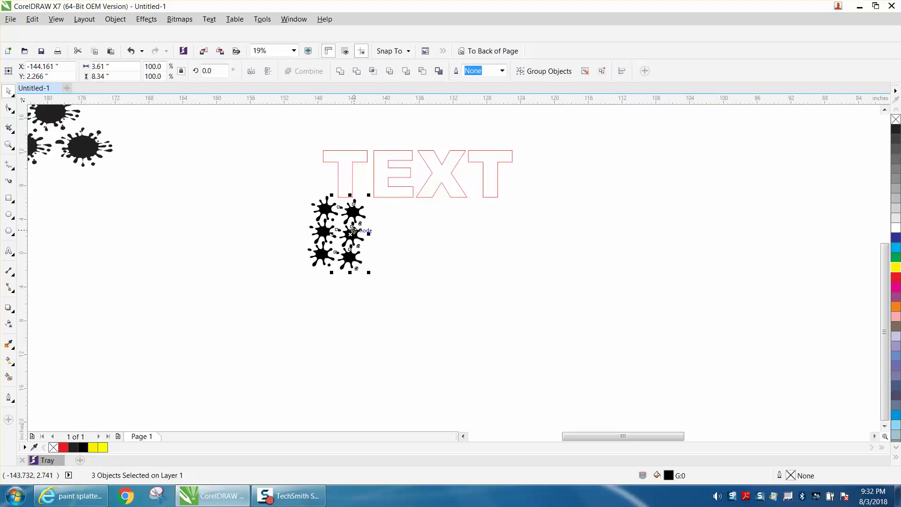
{"action": "left_click", "coordinate": [253, 71]}
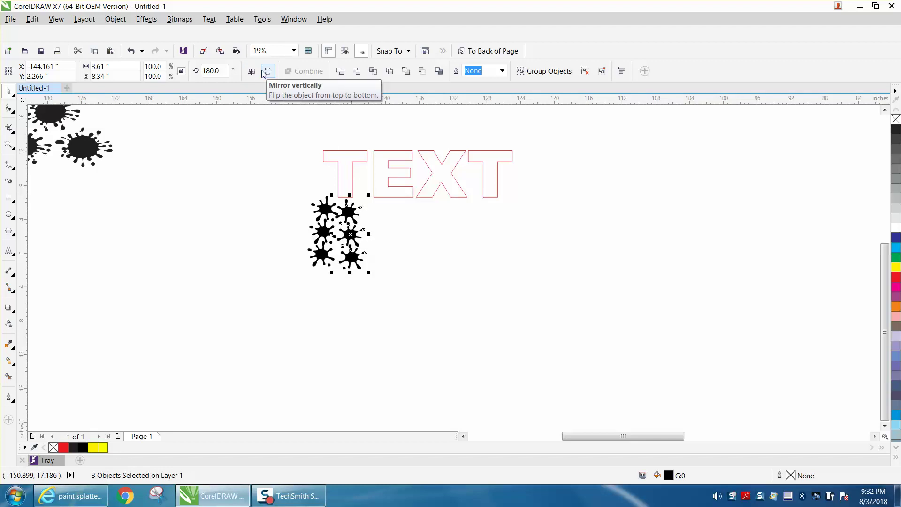
{"action": "key", "text": "ctrl+d"}
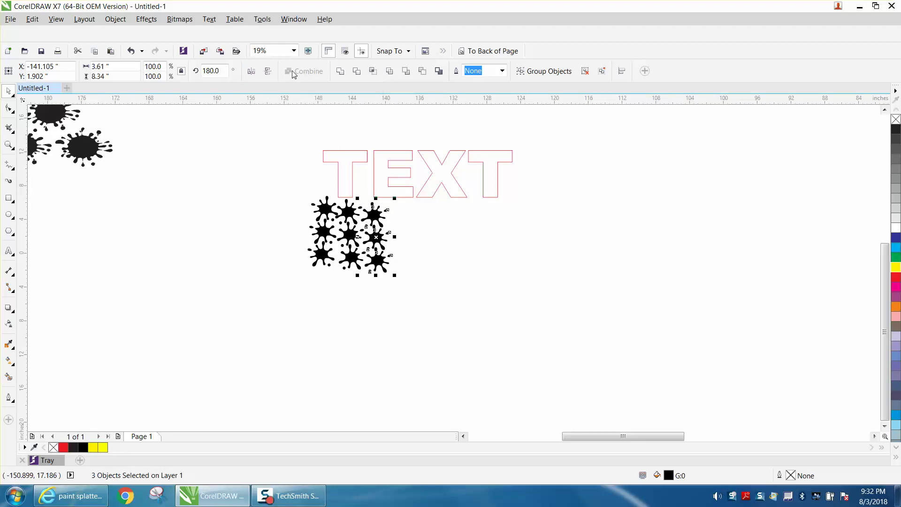
{"action": "left_click", "coordinate": [267, 71]}
{"action": "key", "text": "ctrl+d"}
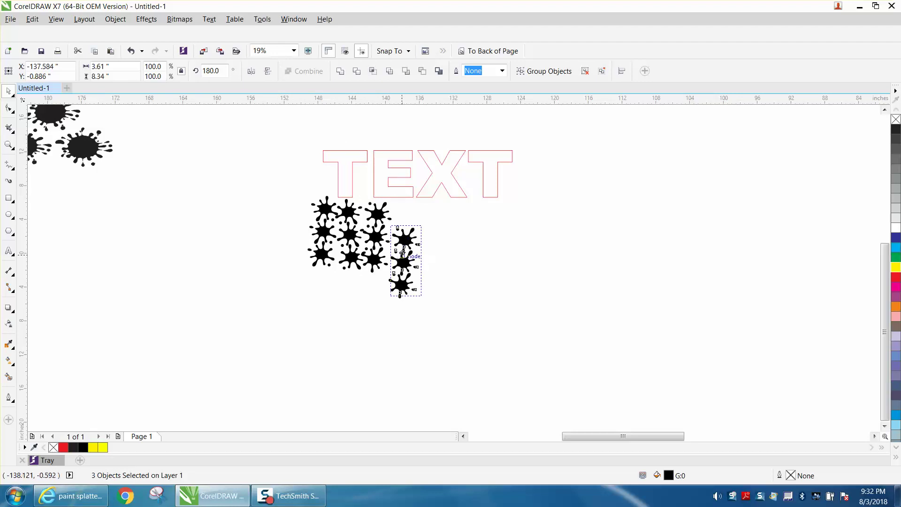
{"action": "left_click_drag", "start_coordinate": [400, 257], "coordinate": [405, 232]}
{"action": "key", "text": "ctrl+d"}
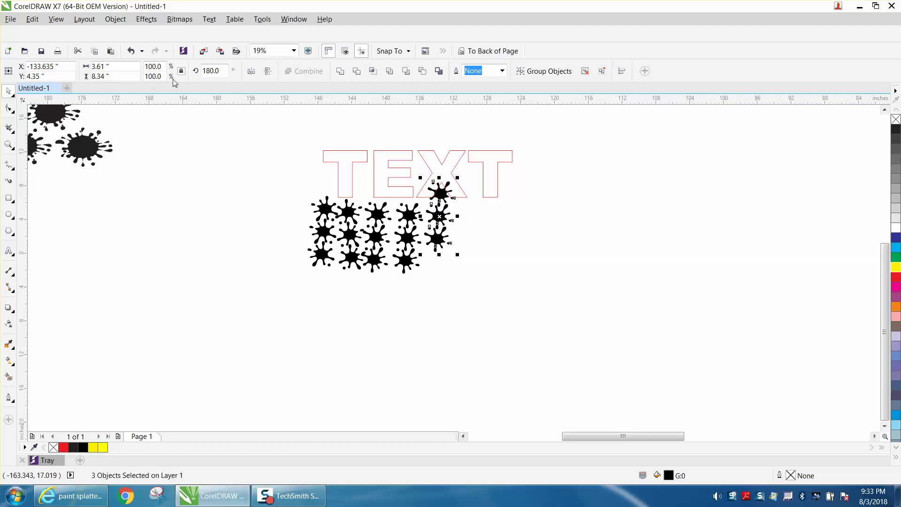
{"action": "left_click", "coordinate": [251, 71]}
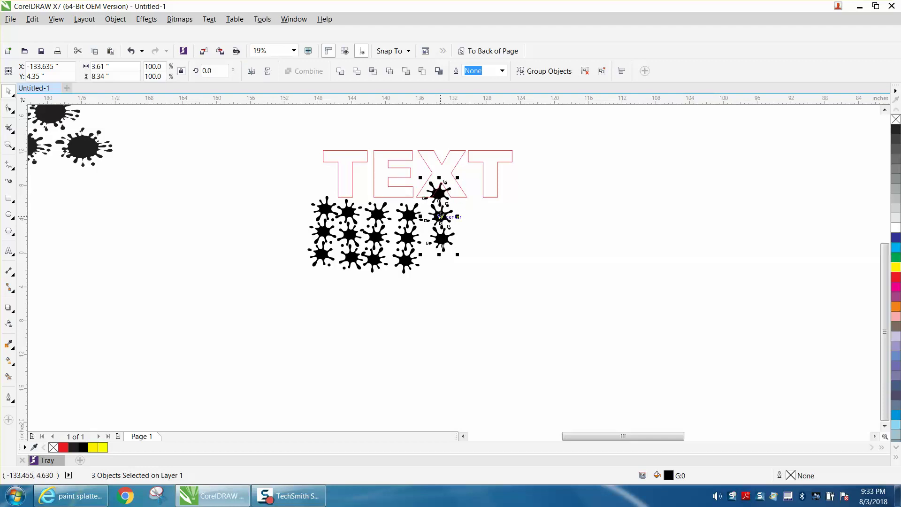
{"action": "left_click_drag", "start_coordinate": [439, 220], "coordinate": [448, 245]}
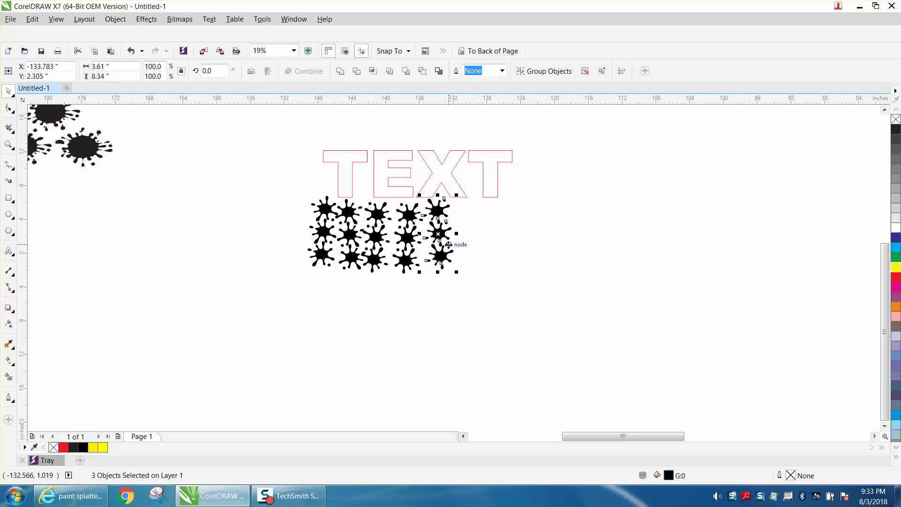
{"action": "key", "text": "ctrl+d"}
{"action": "key", "text": "ctrl+d"}
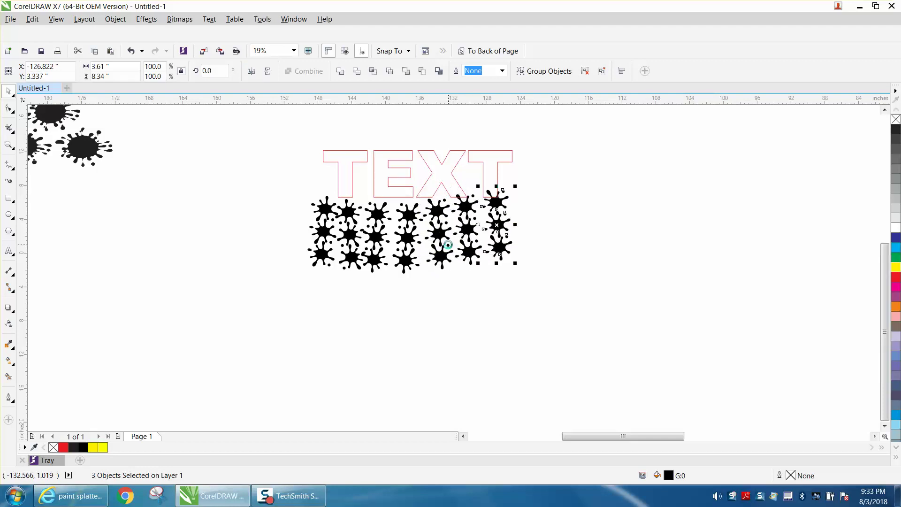
{"action": "left_click_drag", "start_coordinate": [299, 181], "coordinate": [528, 285]}
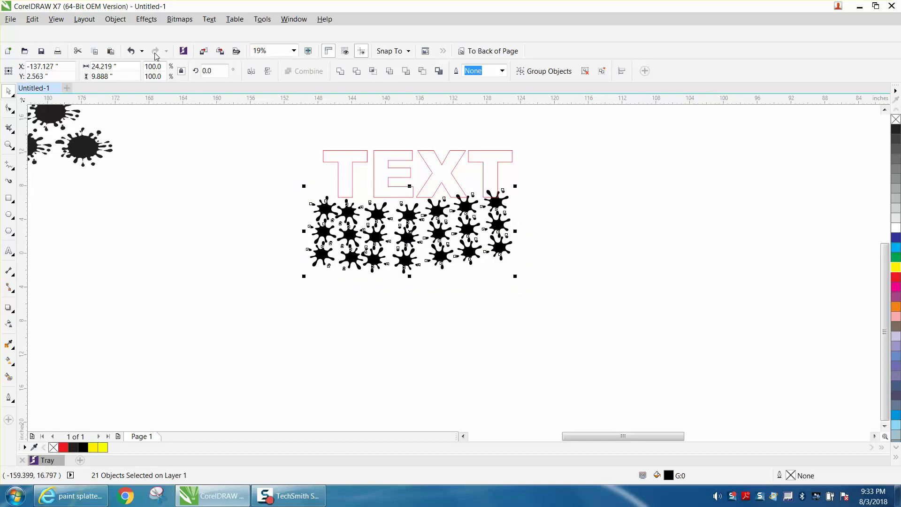
Group the 21 splatters and nudge the group slightly down.
{"action": "left_click", "coordinate": [116, 19]}
{"action": "mouse_move", "coordinate": [145, 175]}
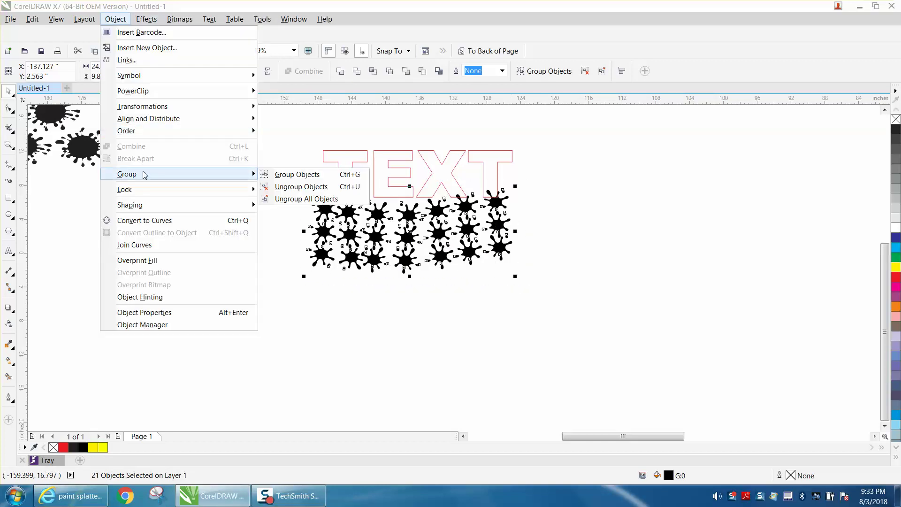
{"action": "left_click", "coordinate": [291, 174]}
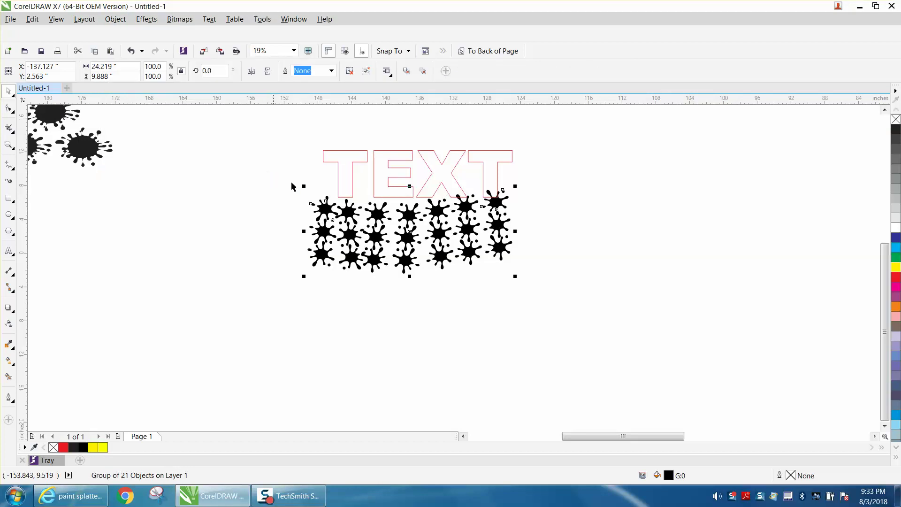
{"action": "left_click_drag", "start_coordinate": [396, 232], "coordinate": [398, 249]}
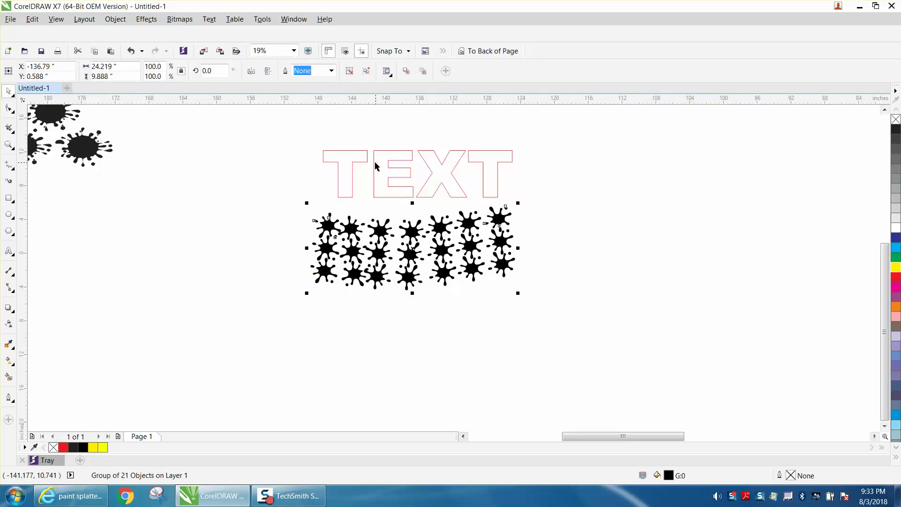
PowerClip the splatter group inside the TEXT letters with Place Inside Frame.
{"action": "left_click", "coordinate": [123, 20]}
{"action": "mouse_move", "coordinate": [143, 92]}
{"action": "left_click", "coordinate": [283, 91]}
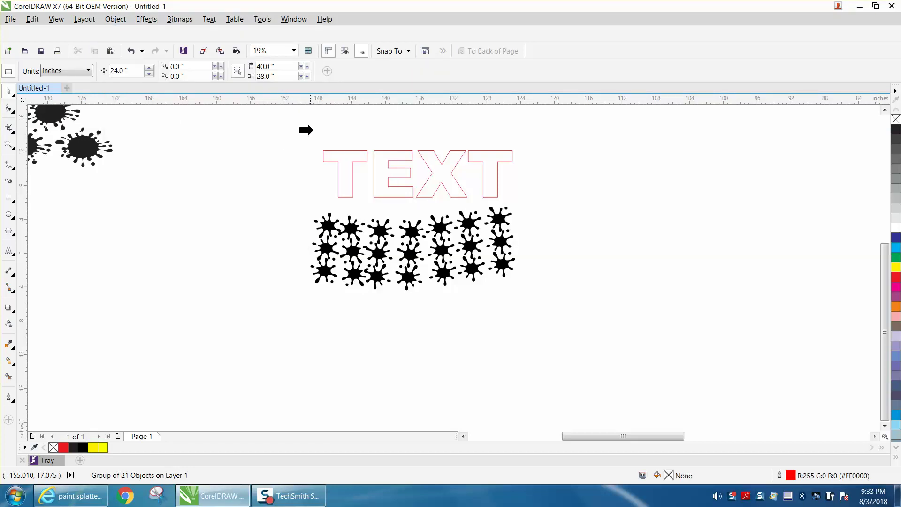
{"action": "left_click", "coordinate": [334, 159]}
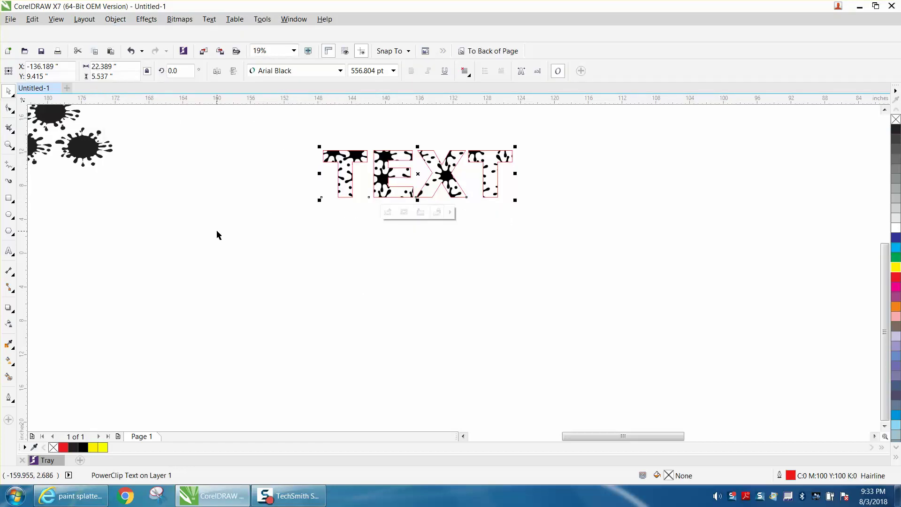
In the TEXT PowerClip, shift the splatter group slightly down and right, then finish editing.
{"action": "left_click", "coordinate": [8, 145]}
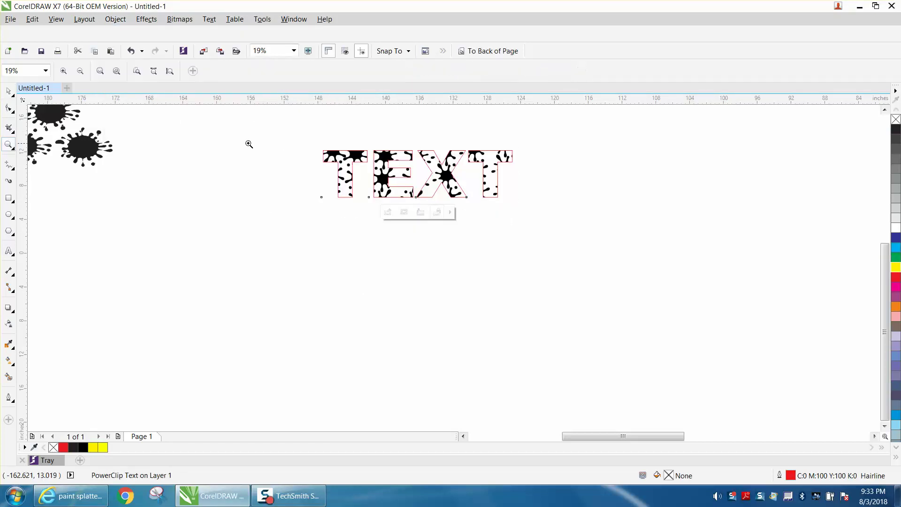
{"action": "left_click_drag", "start_coordinate": [304, 150], "coordinate": [569, 247]}
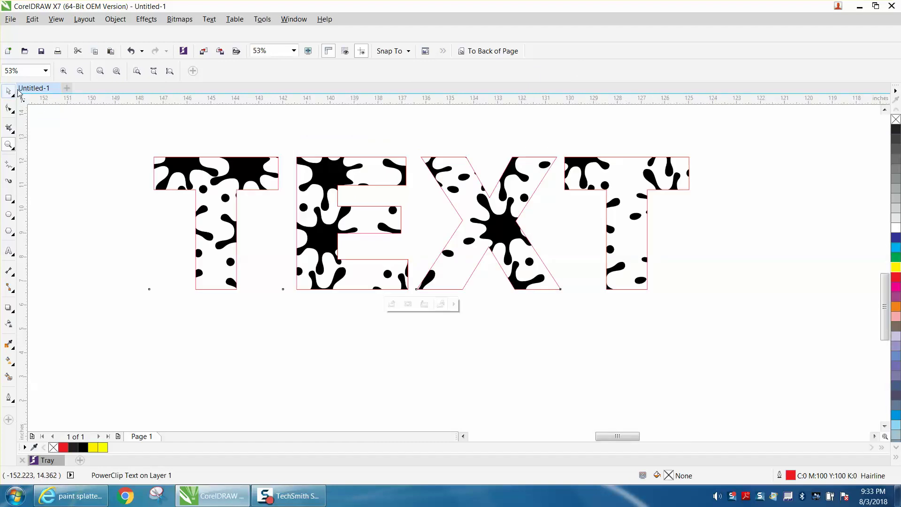
{"action": "key", "text": "space"}
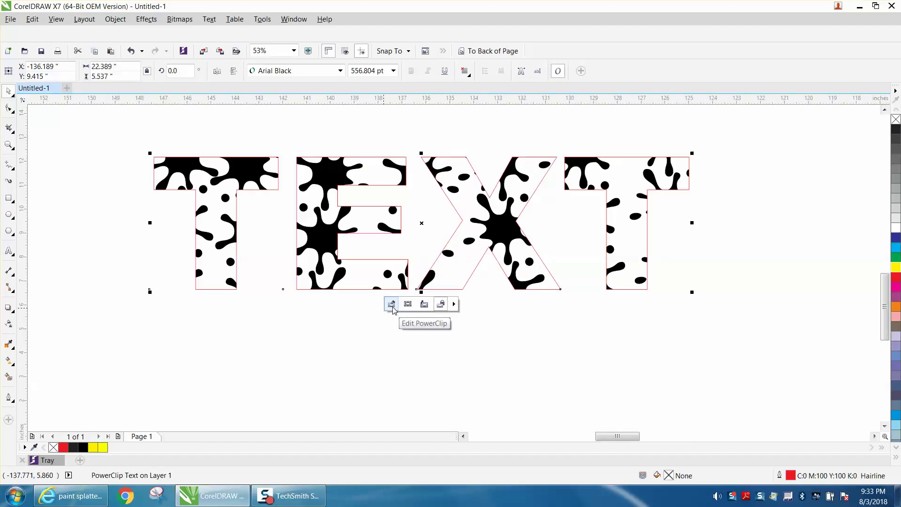
{"action": "left_click", "coordinate": [390, 304]}
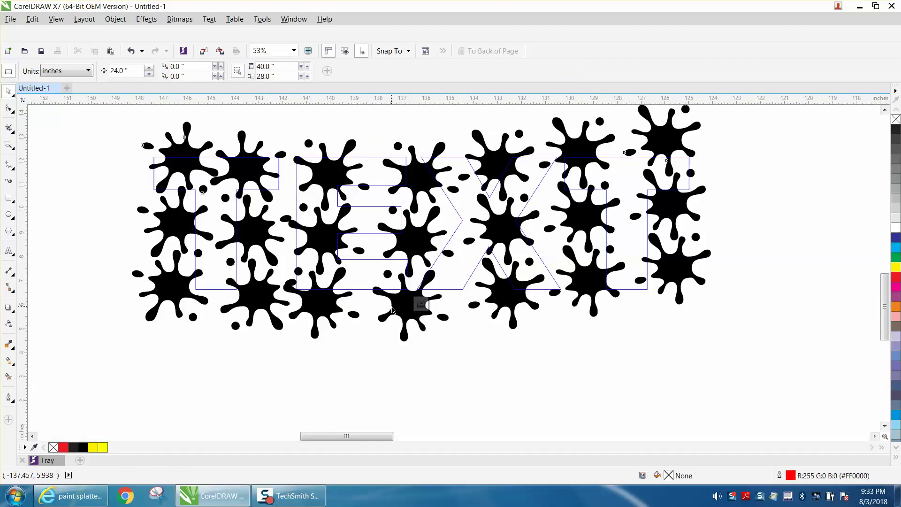
{"action": "left_click", "coordinate": [392, 310]}
{"action": "mouse_move", "coordinate": [393, 310]}
{"action": "left_mouse_down"}
{"action": "mouse_move", "coordinate": [406, 315]}
{"action": "mouse_move", "coordinate": [398, 322]}
{"action": "left_mouse_up"}
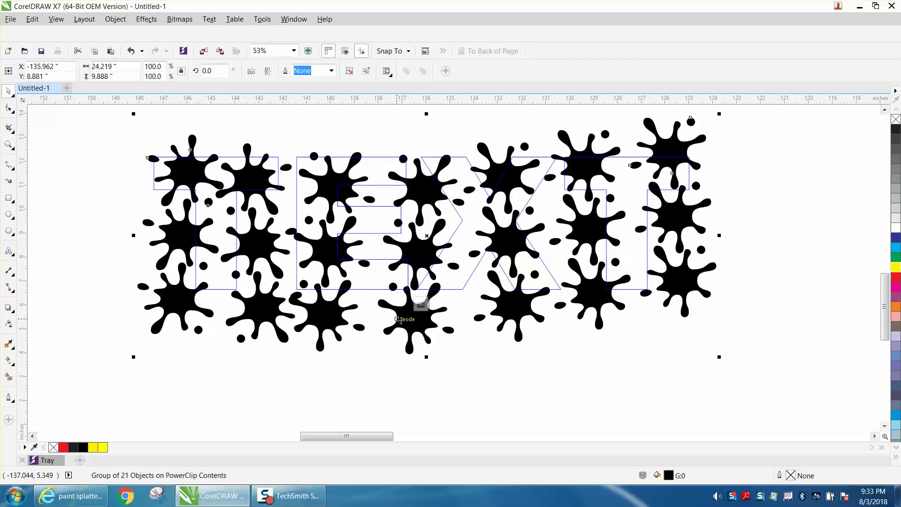
{"action": "left_click", "coordinate": [421, 306]}
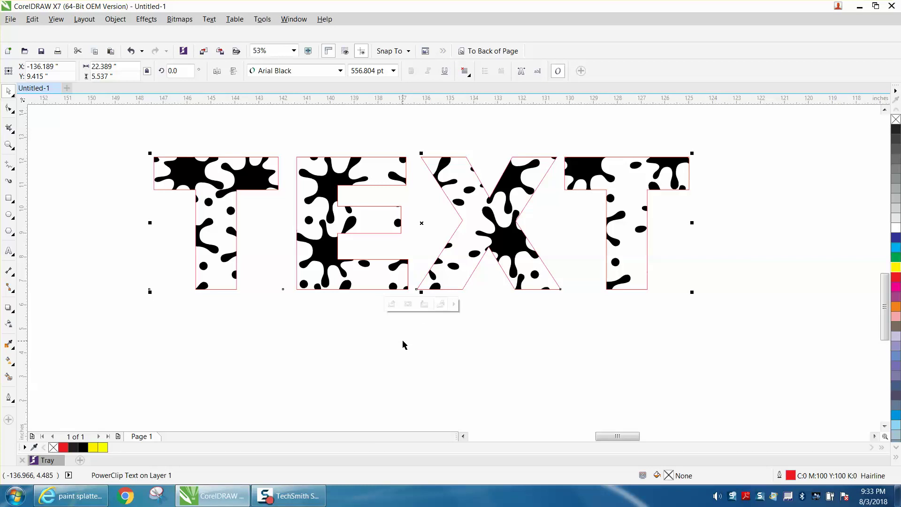
Replace the TEXT letters' red hairline with a black 0.1 in outline in Outline Pen.
{"action": "double_click", "coordinate": [791, 475]}
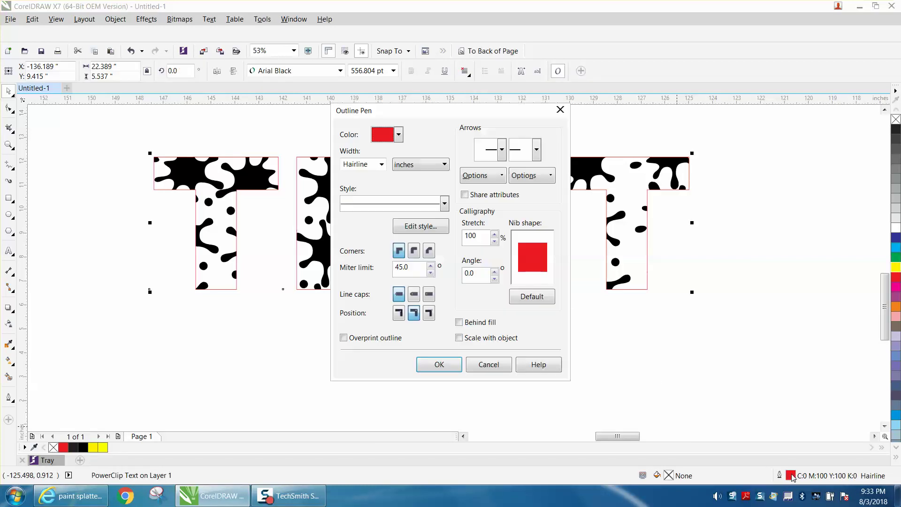
{"action": "left_click", "coordinate": [398, 135]}
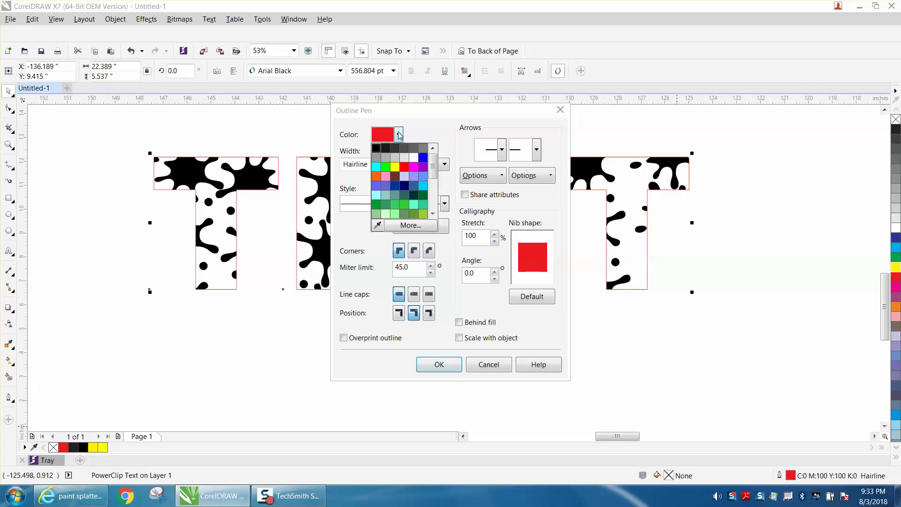
{"action": "left_click", "coordinate": [376, 148]}
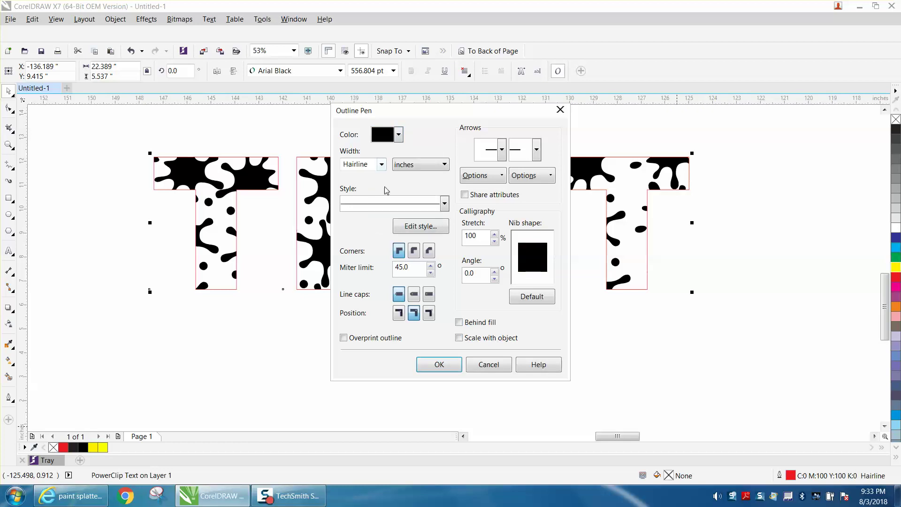
{"action": "left_click", "coordinate": [382, 165]}
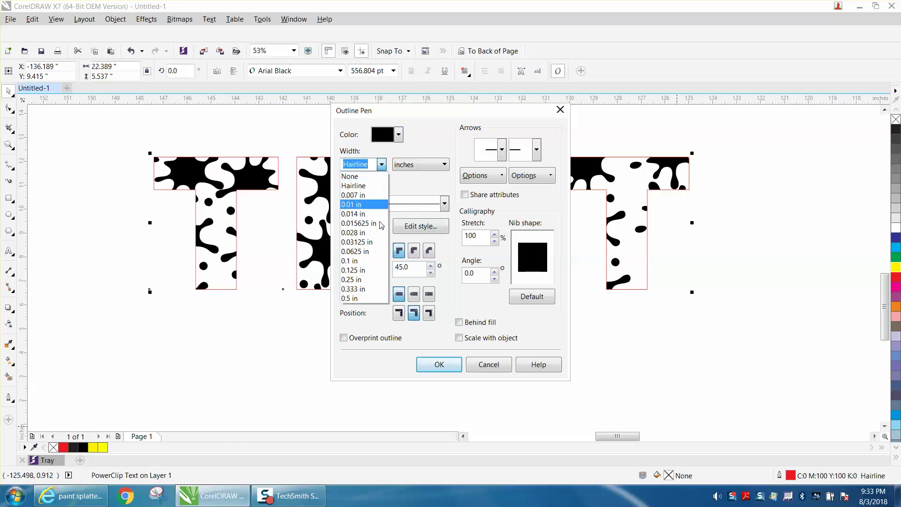
{"action": "left_click", "coordinate": [354, 264]}
{"action": "left_click", "coordinate": [438, 364]}
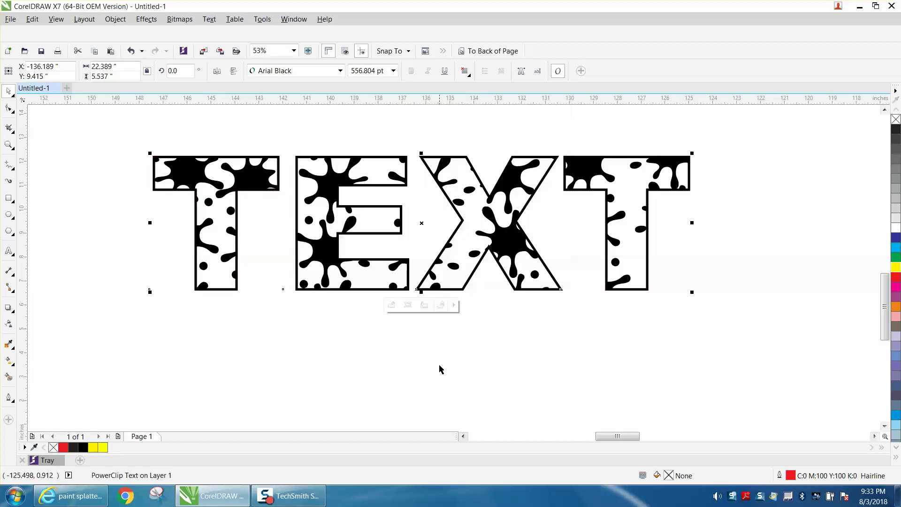
{"action": "left_click", "coordinate": [440, 364]}
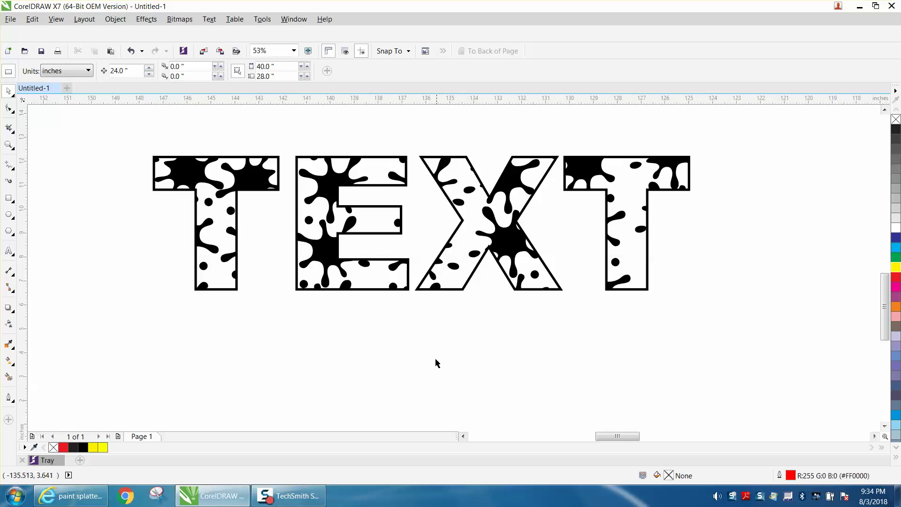
{"action": "left_click", "coordinate": [8, 144]}
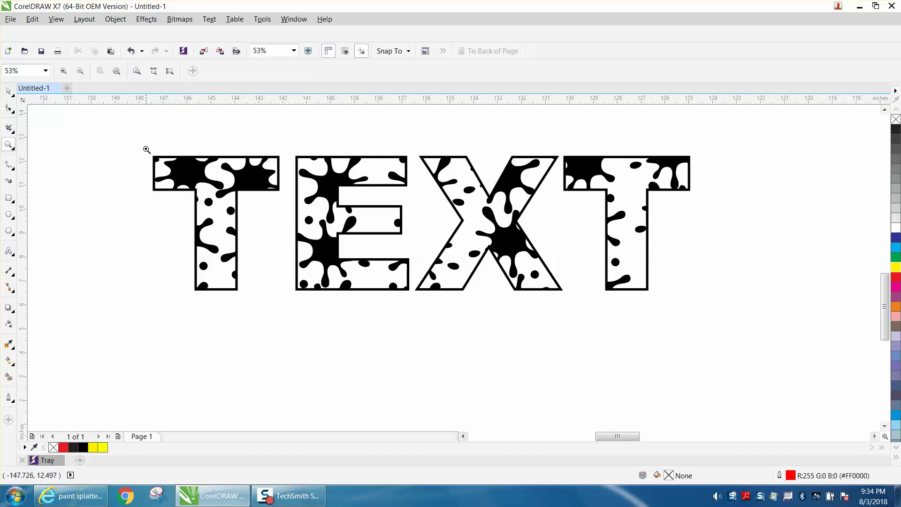
{"action": "left_click_drag", "start_coordinate": [136, 144], "coordinate": [720, 288]}
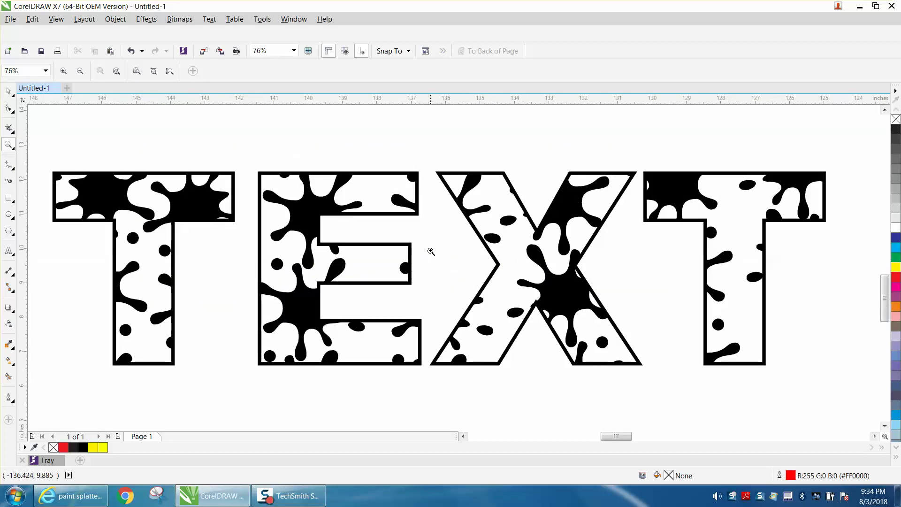
{"action": "right_click", "coordinate": [428, 251]}
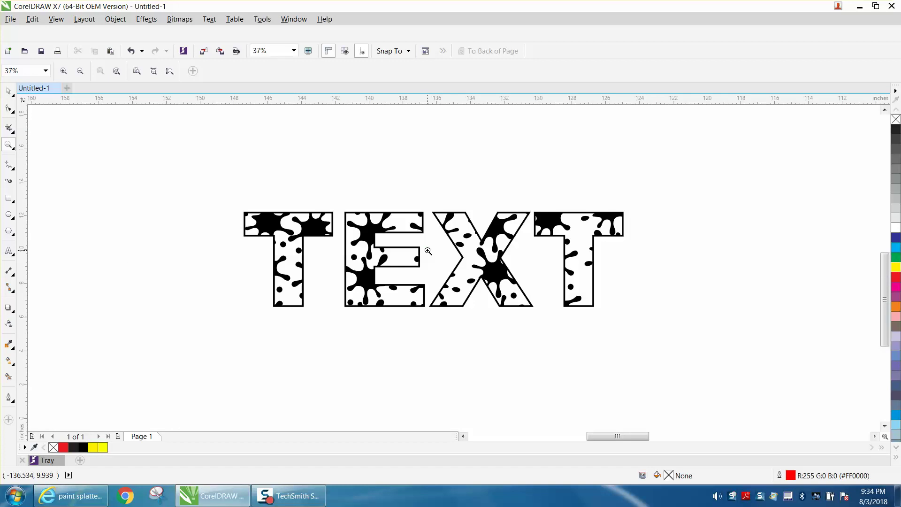